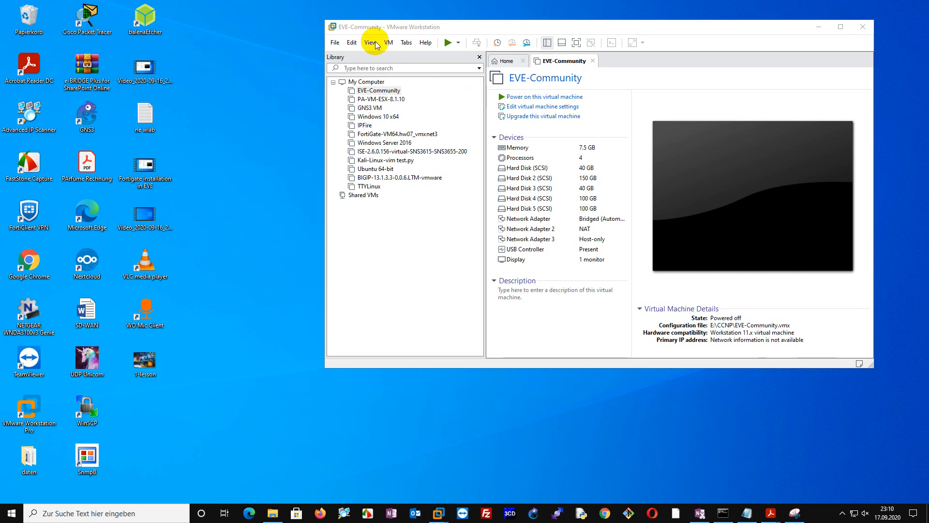
Power on the EVE-Community virtual machine and open FileZilla, closing its update notice
left_click(555, 98)
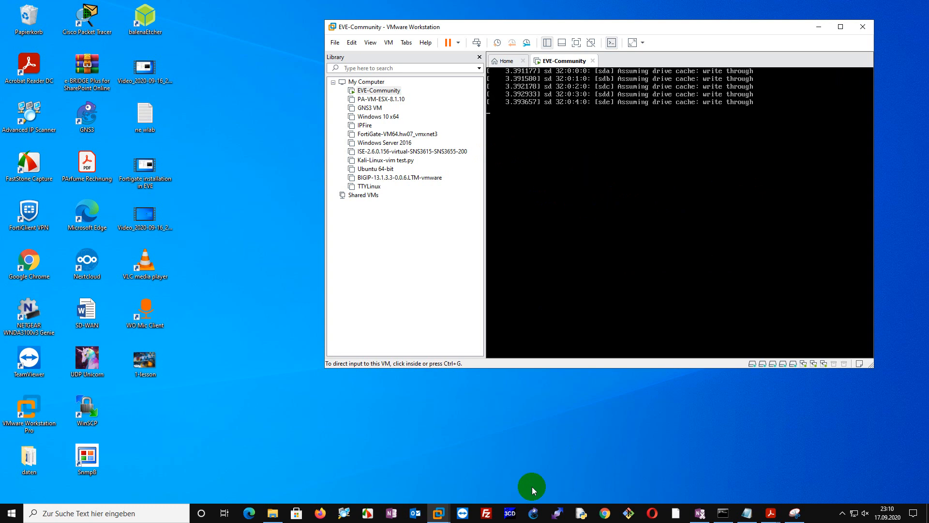
left_click(485, 514)
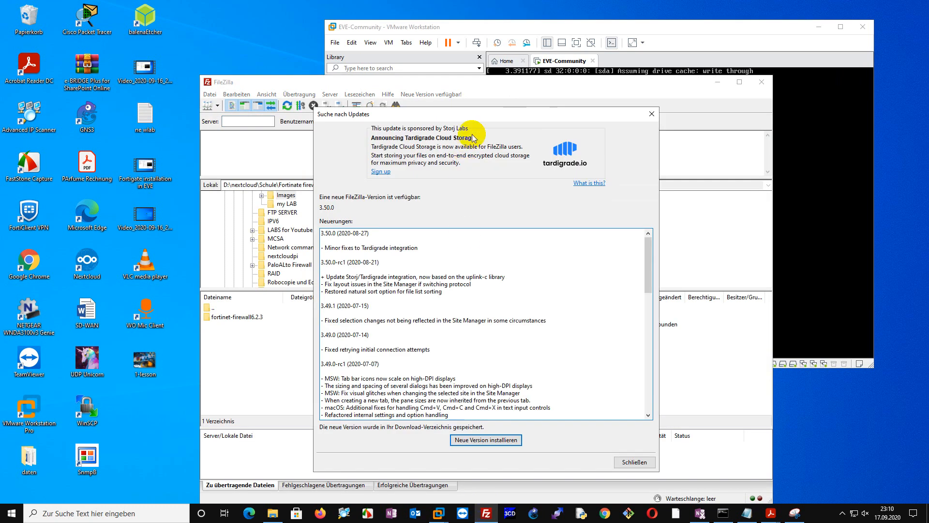
left_click(634, 462)
left_click_drag(481, 86, 492, 164)
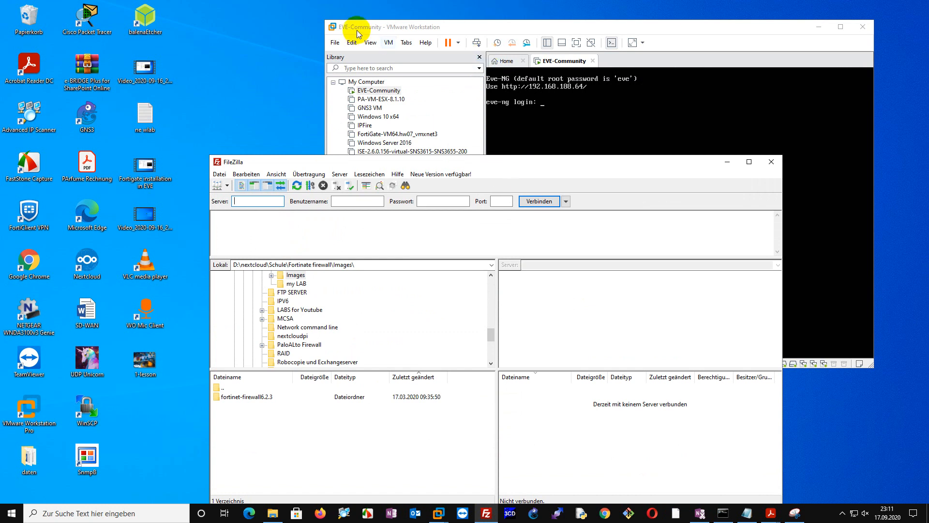
left_click(577, 121)
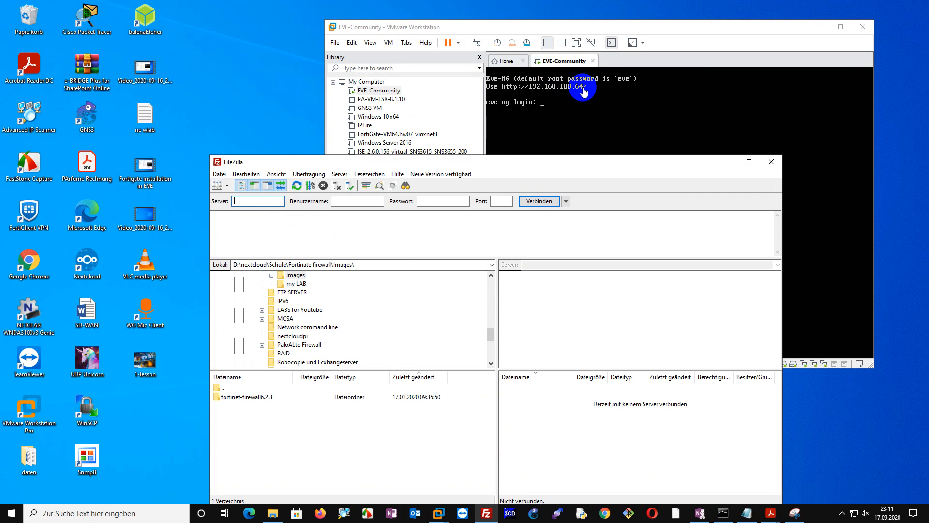
Connect to the saved SFTP server entry for 192.168.188.64 as root and accept the server's unknown host key
left_click(220, 175)
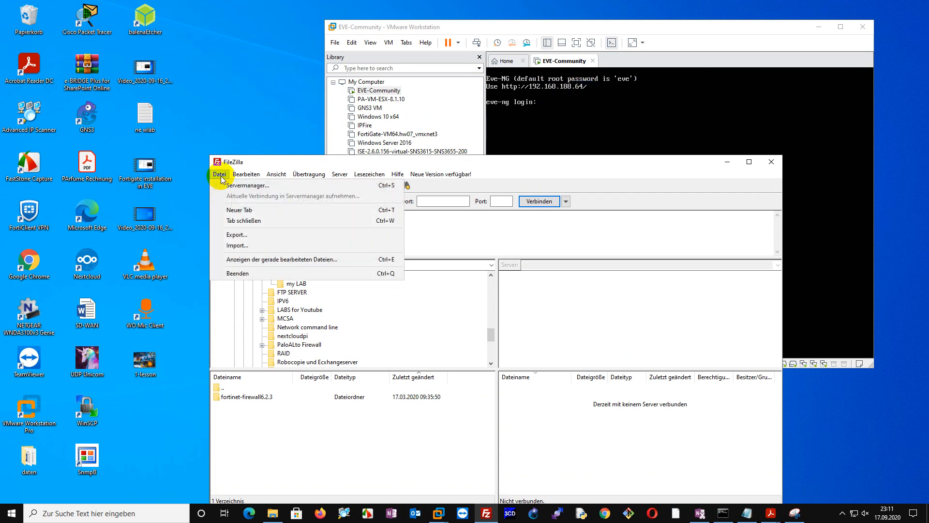
left_click(248, 187)
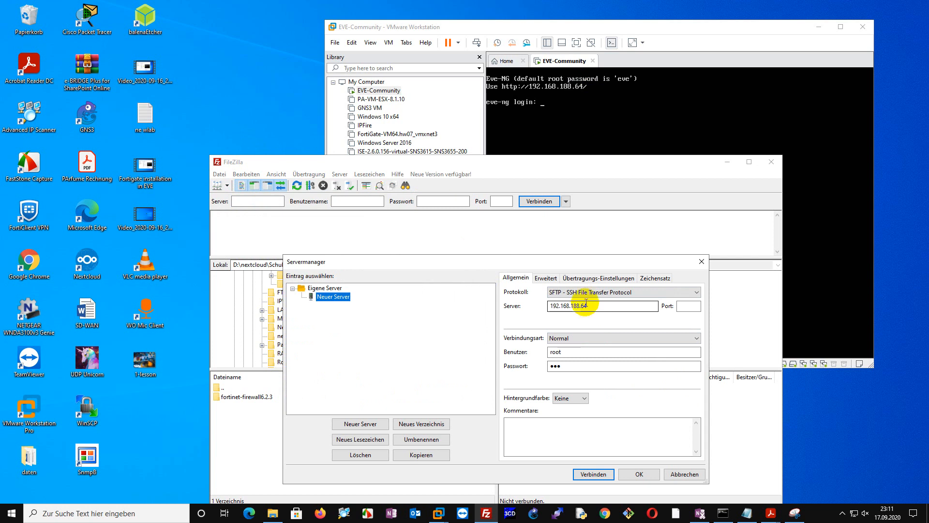
left_click_drag(588, 308, 556, 308)
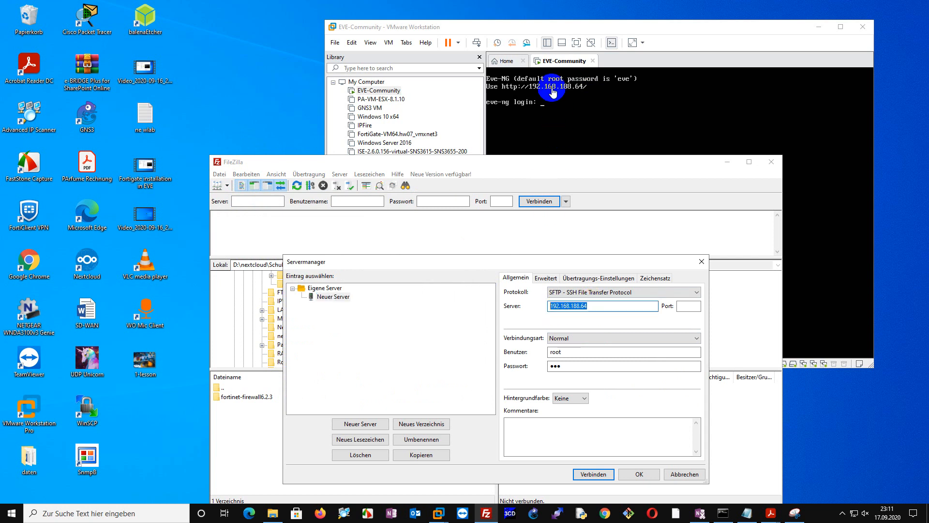
left_click(576, 353)
left_click_drag(576, 354, 522, 358)
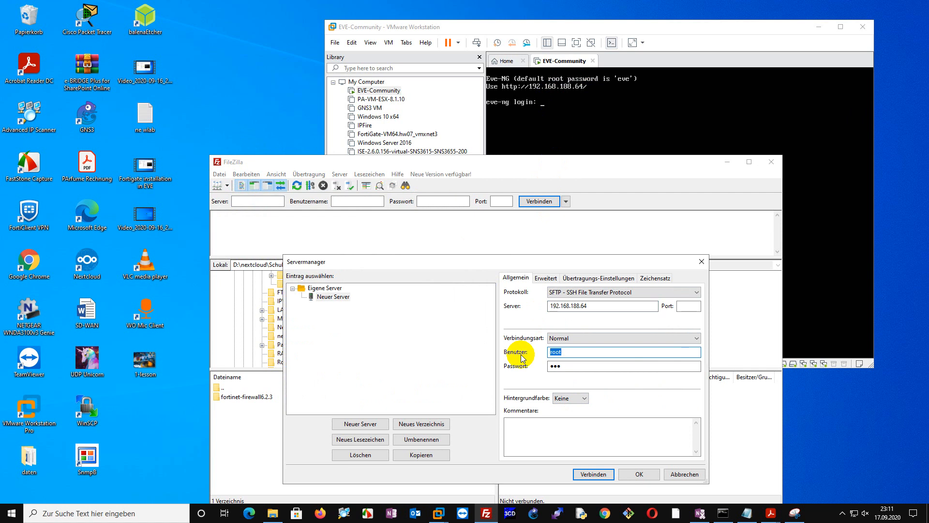
left_click(568, 365)
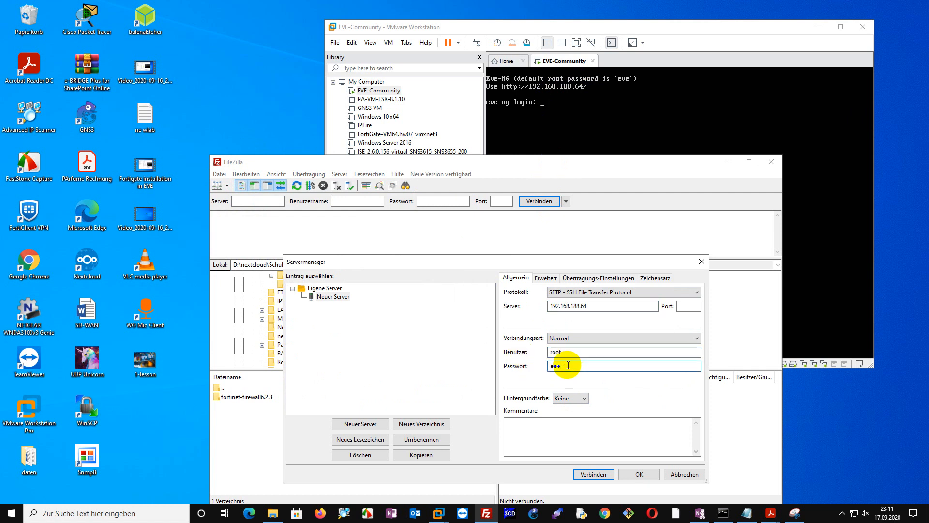
left_click(592, 474)
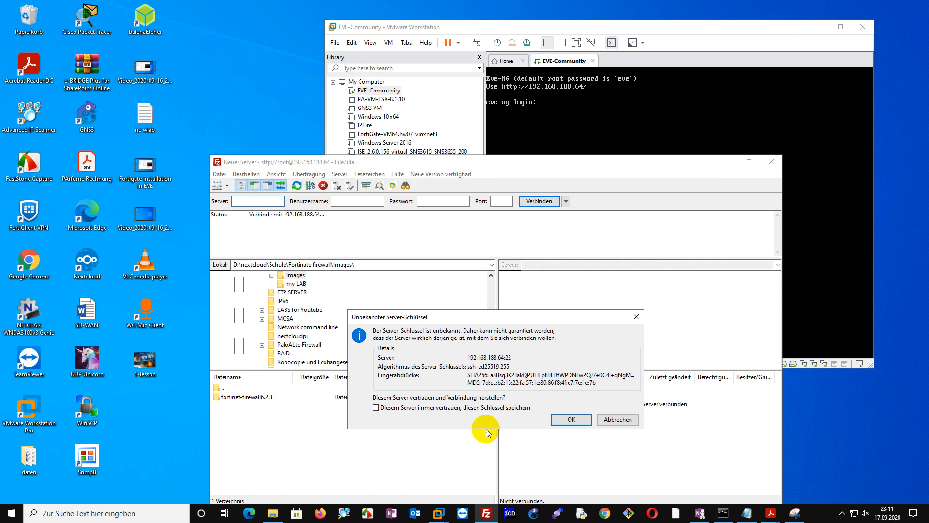
left_click(571, 420)
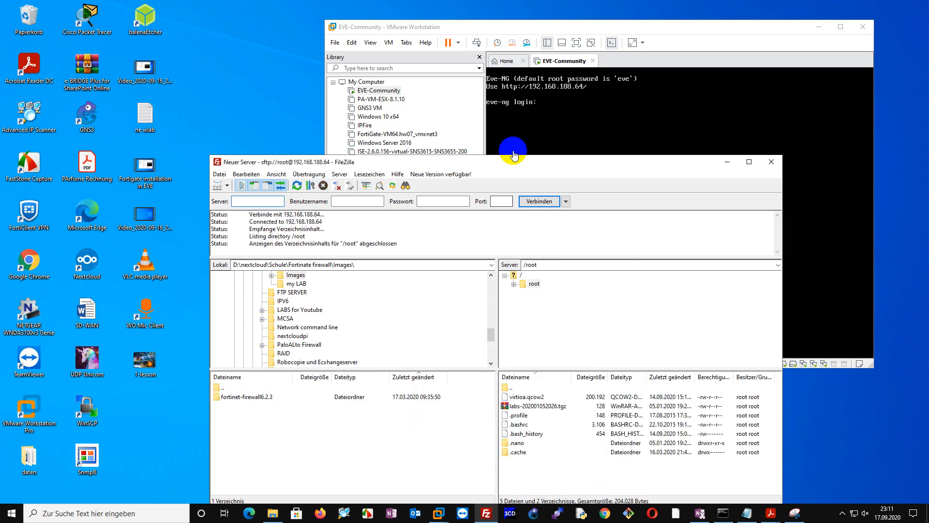
left_click_drag(513, 166, 519, 75)
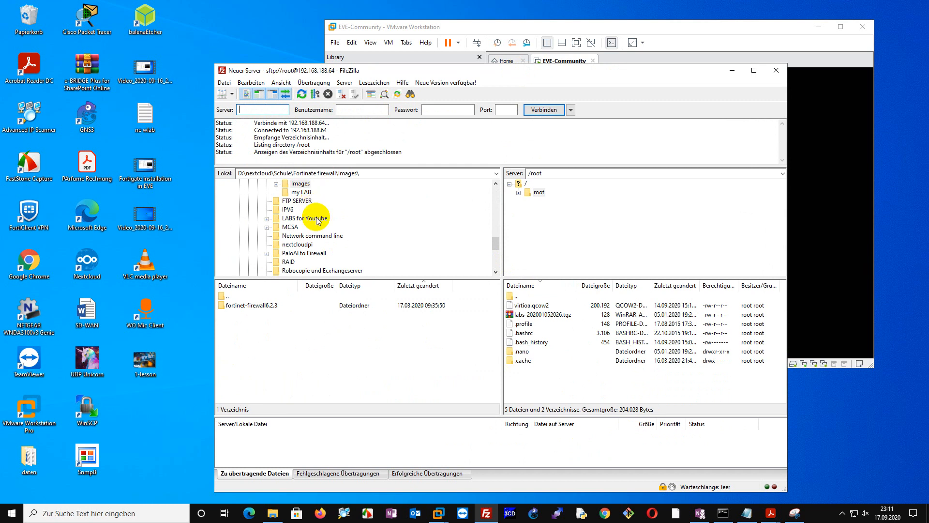
Browse the remote server to the /opt/unetlab/addons/qemu directory
left_click(273, 513)
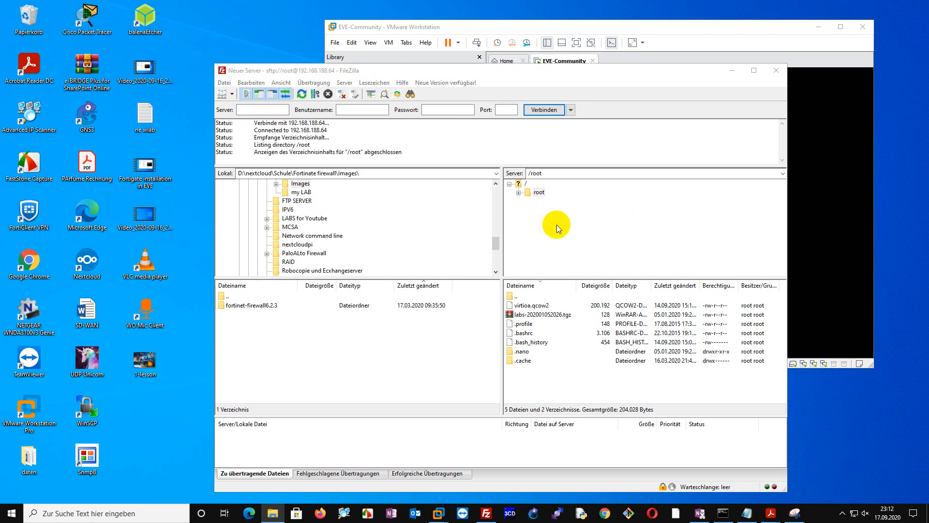
left_click(518, 184)
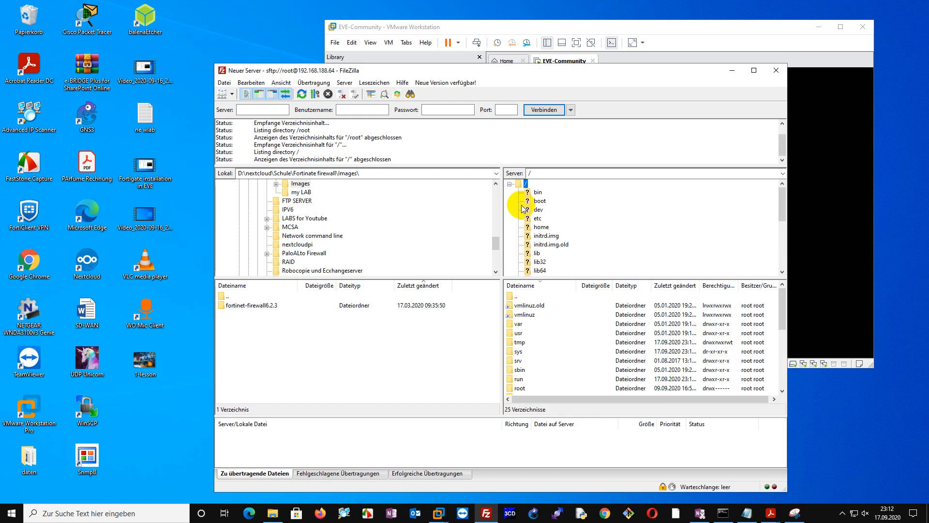
scroll(532, 386, "down", 3)
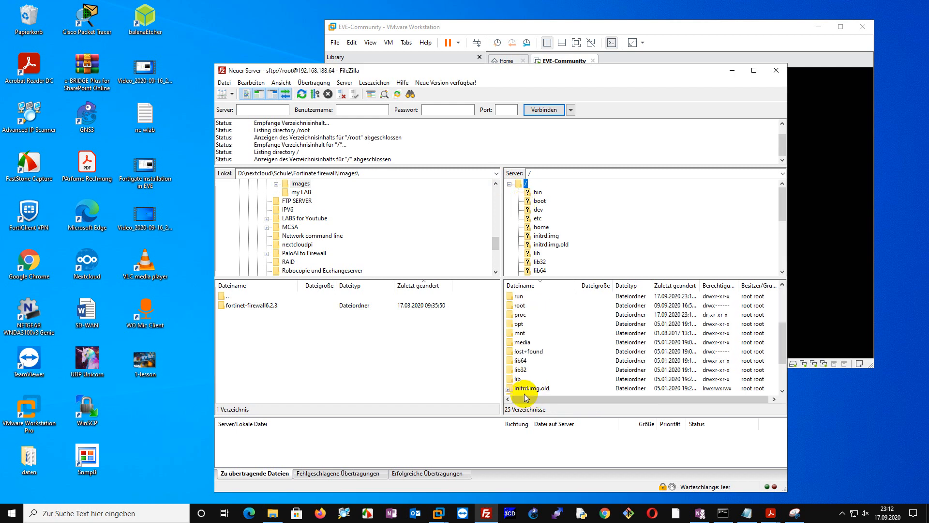
double_click(518, 326)
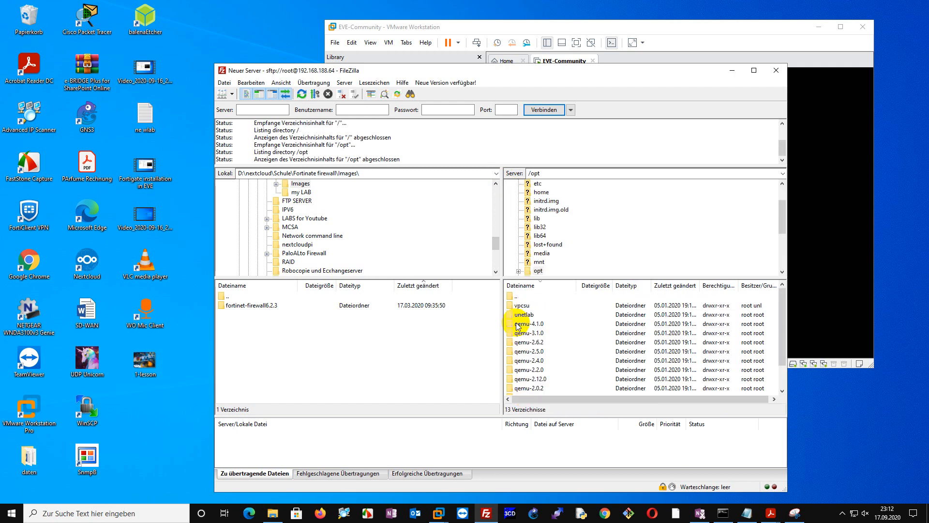
left_click(525, 317)
double_click(526, 317)
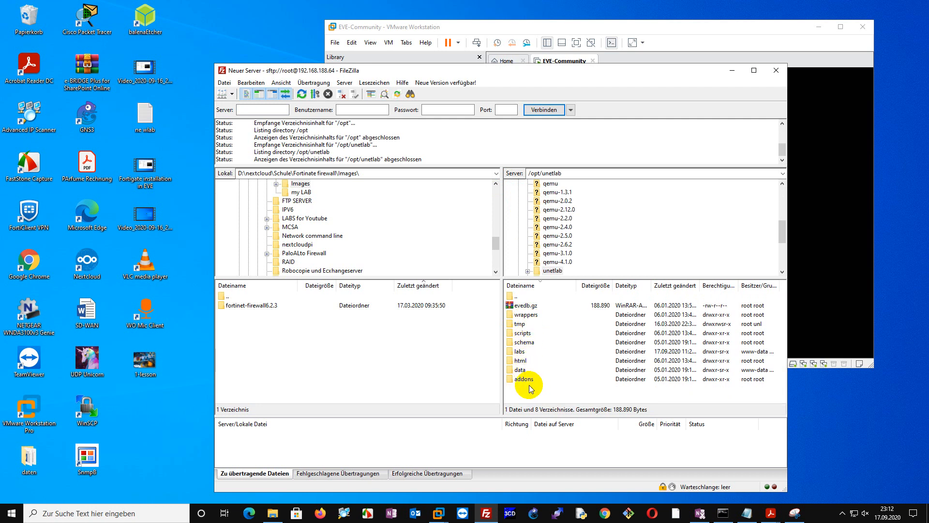
double_click(525, 380)
double_click(521, 305)
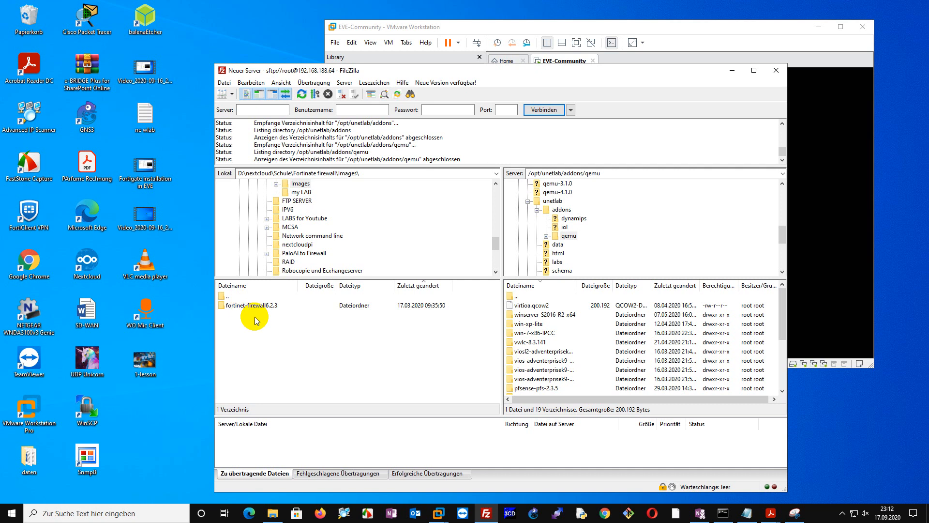
Locate the fortinet-firewall6.2.3 folder in the local Images folder and in the remote qemu directory, and close FileZilla
left_click(300, 184)
left_click_drag(238, 305, 265, 341)
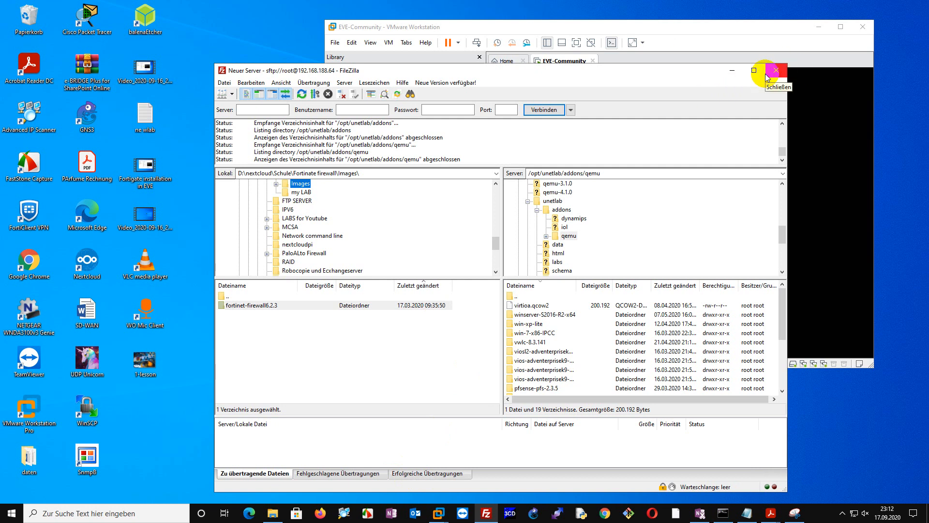
scroll(532, 356, "down", 4)
left_click(534, 360)
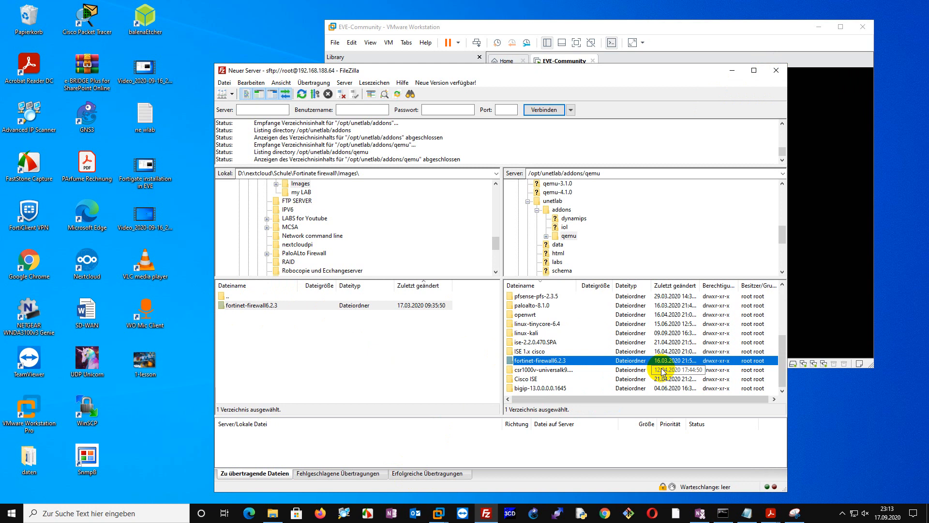
left_click(775, 72)
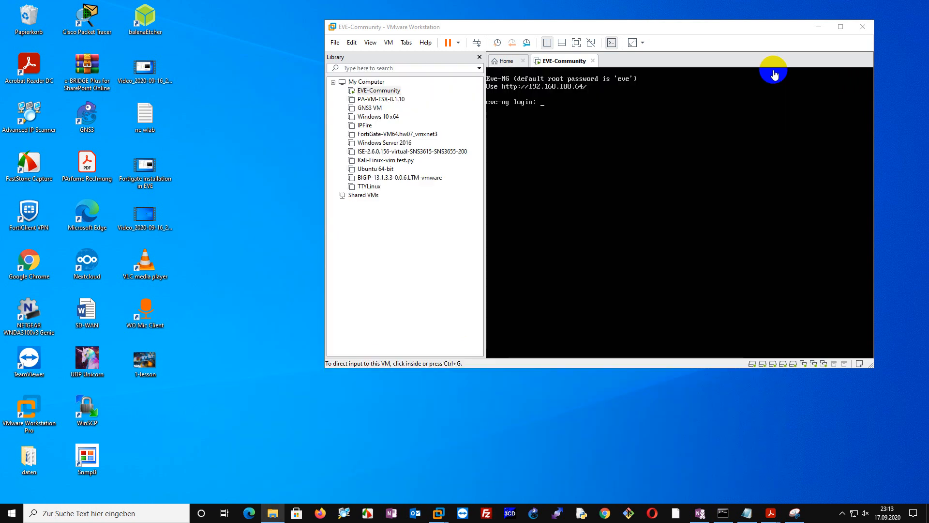
Log in to the EVE-NG virtual machine console as root with the account password
left_click(549, 107)
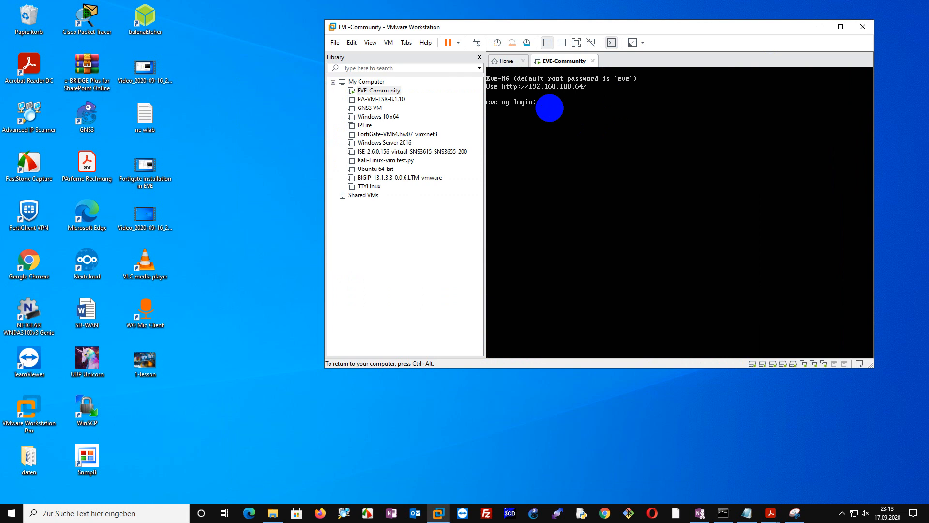
type("root")
key("Return")
type("eve")
key("Return")
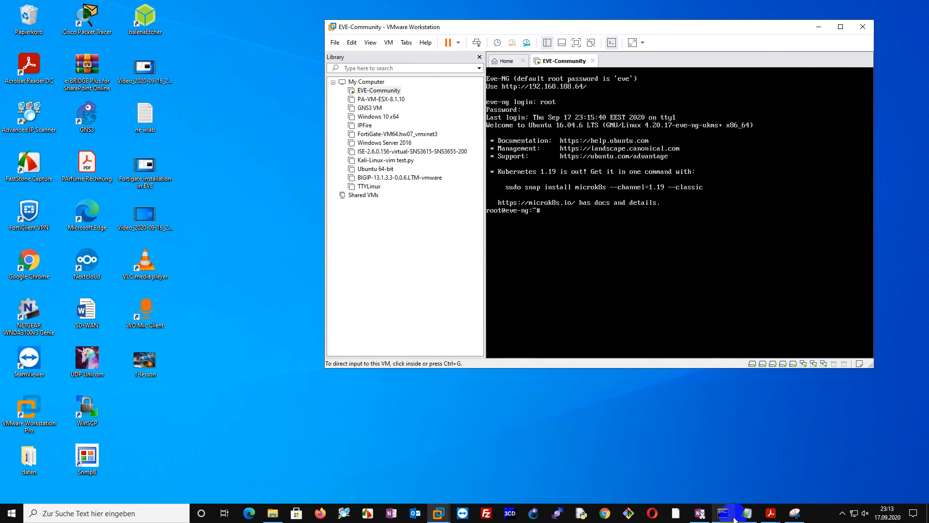
Switch to the EVE permissions note and copy the command /opt/unetlab/wrappers/unl_wrapper -a fixpermissions
left_click(748, 514)
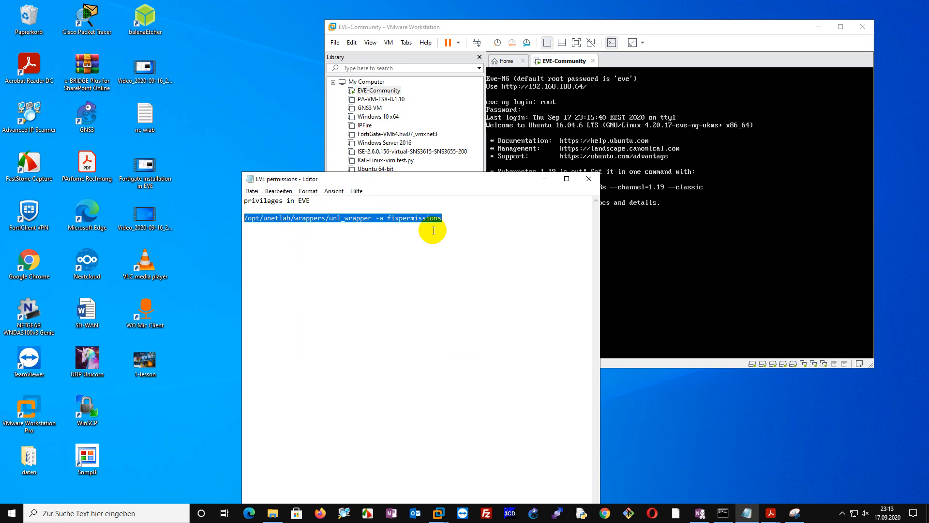
mouse_move(443, 219)
left_mouse_down()
mouse_move(221, 223)
mouse_move(235, 224)
left_mouse_up()
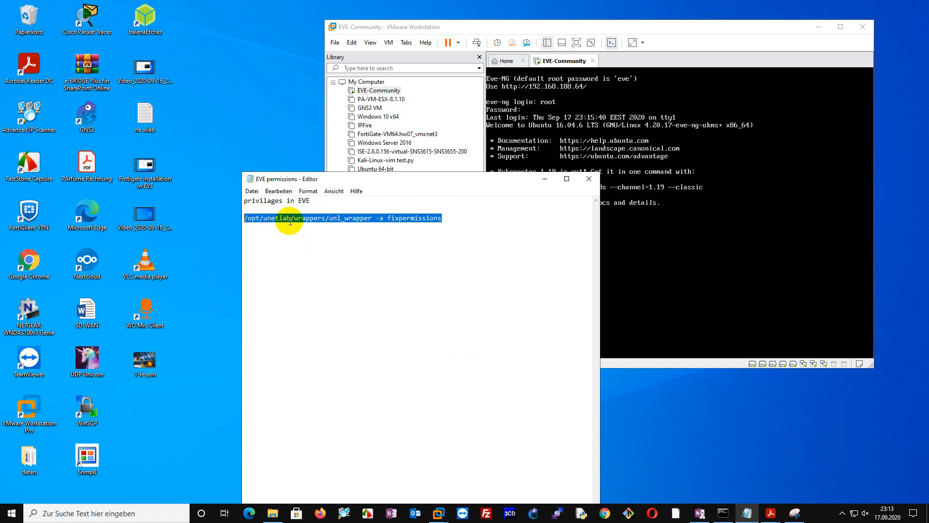
right_click(312, 216)
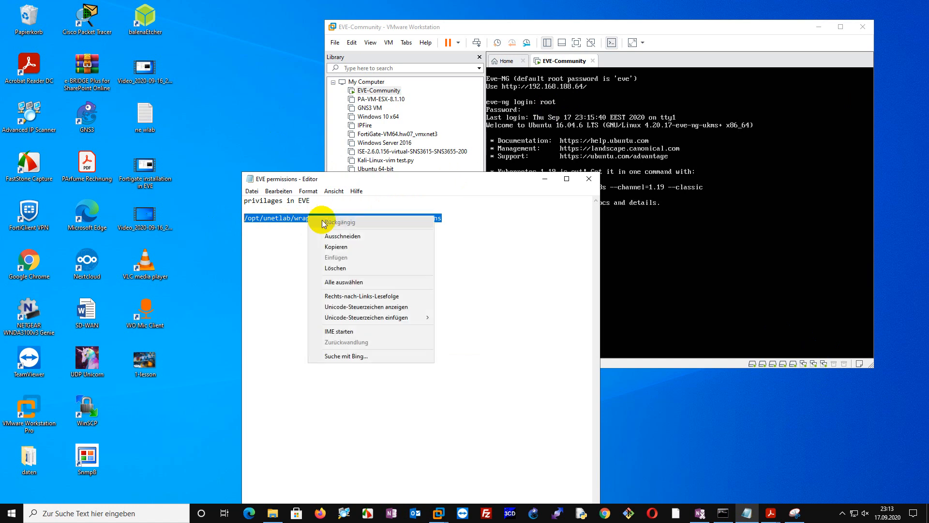
left_click(335, 247)
Paste the copied fixpermissions command into the EVE-NG console and run it
left_click(648, 227)
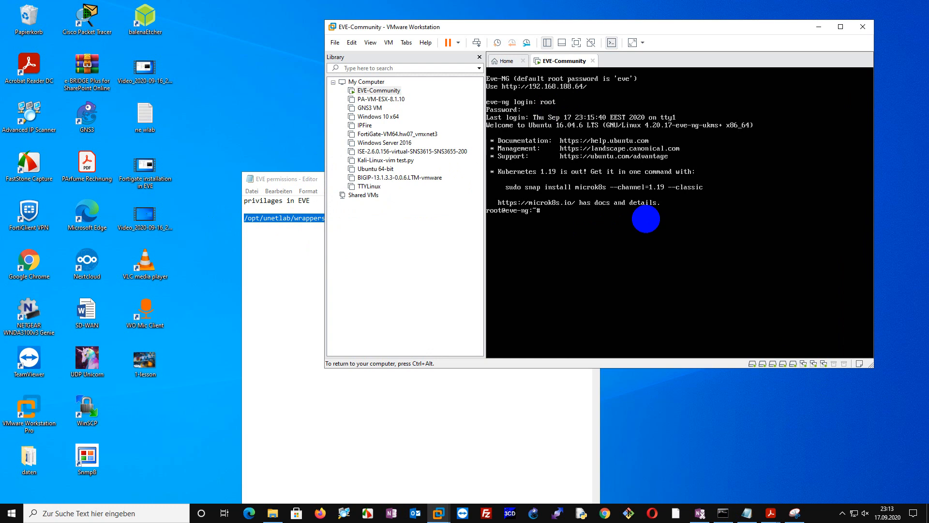
left_click(351, 42)
left_click(366, 77)
left_click(524, 194)
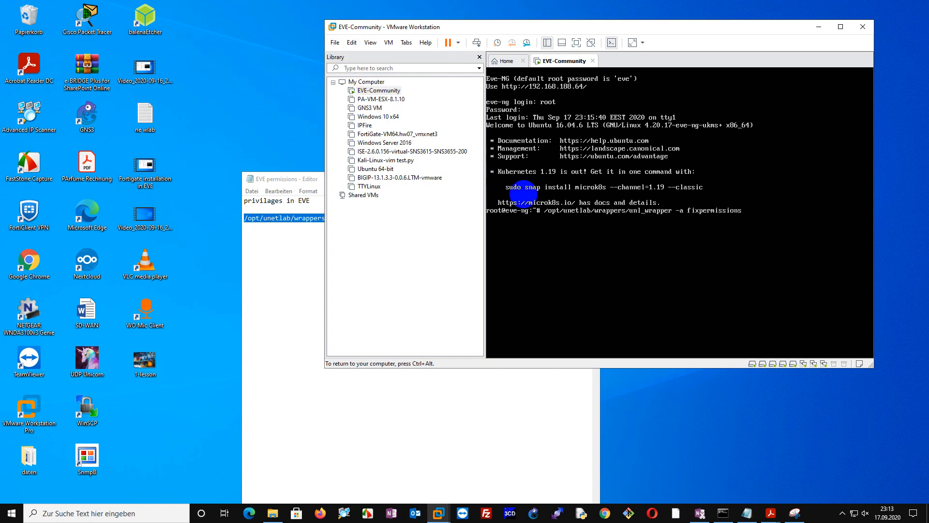
key("ctrl+alt")
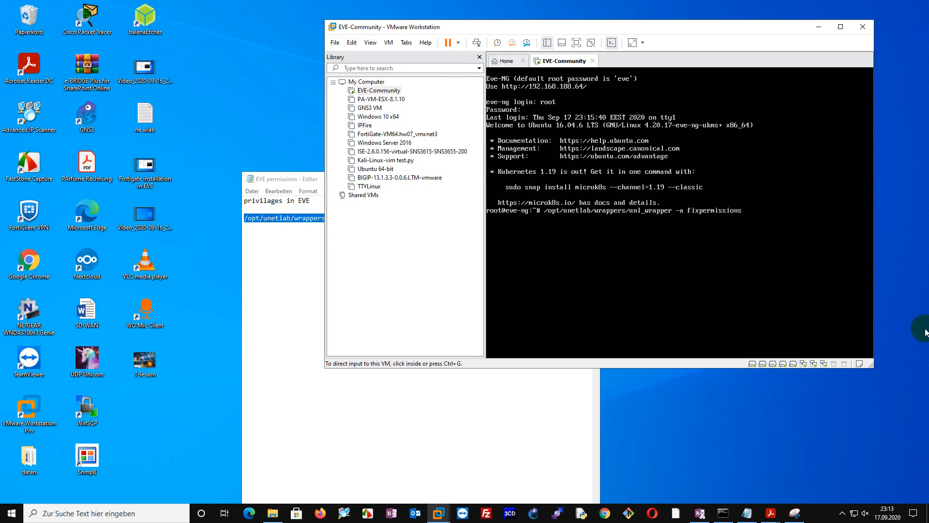
left_click(701, 147)
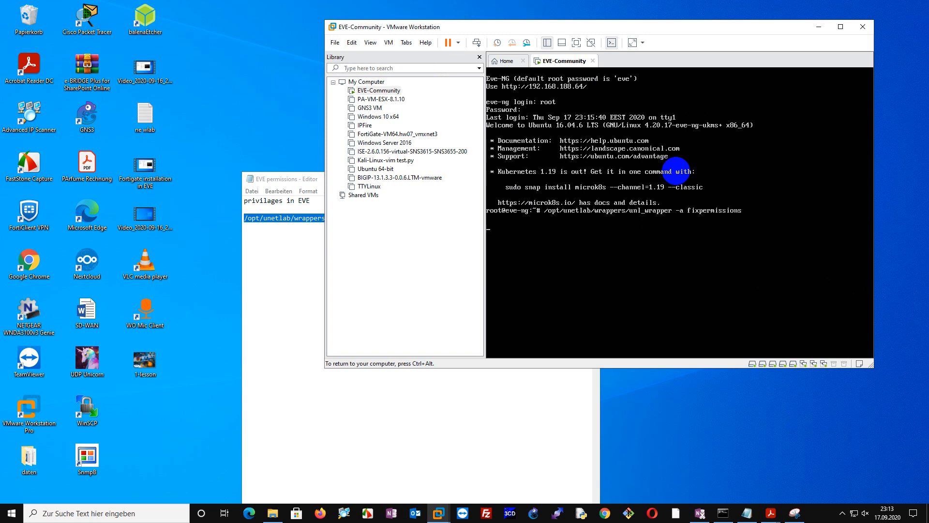
key("ctrl+alt")
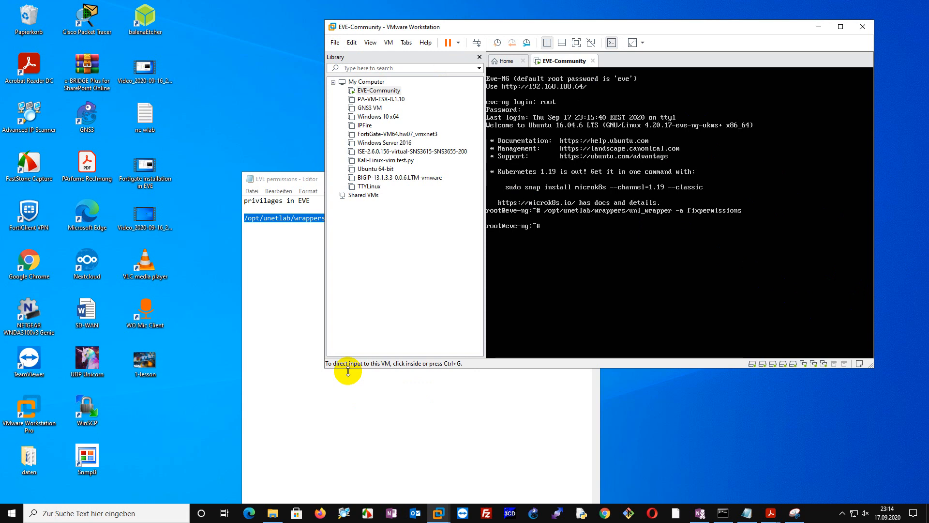
left_click(201, 209)
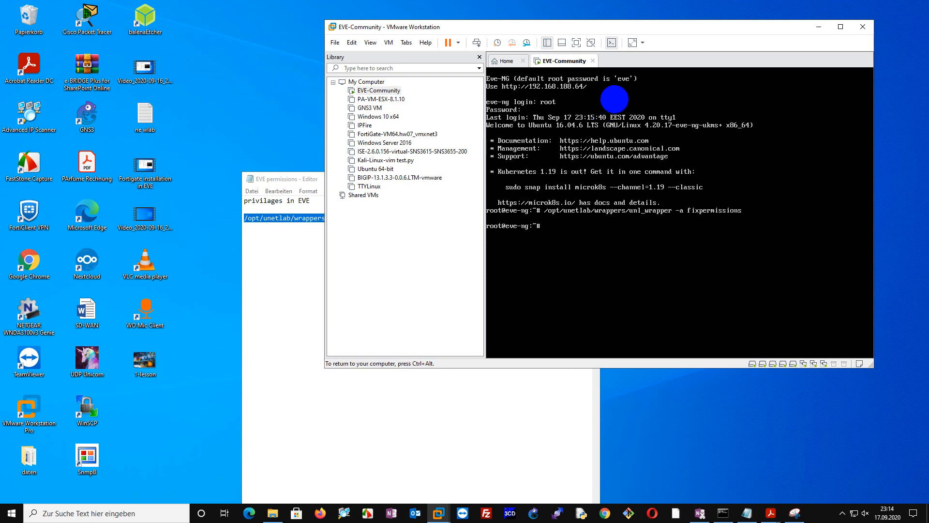
left_click(586, 78)
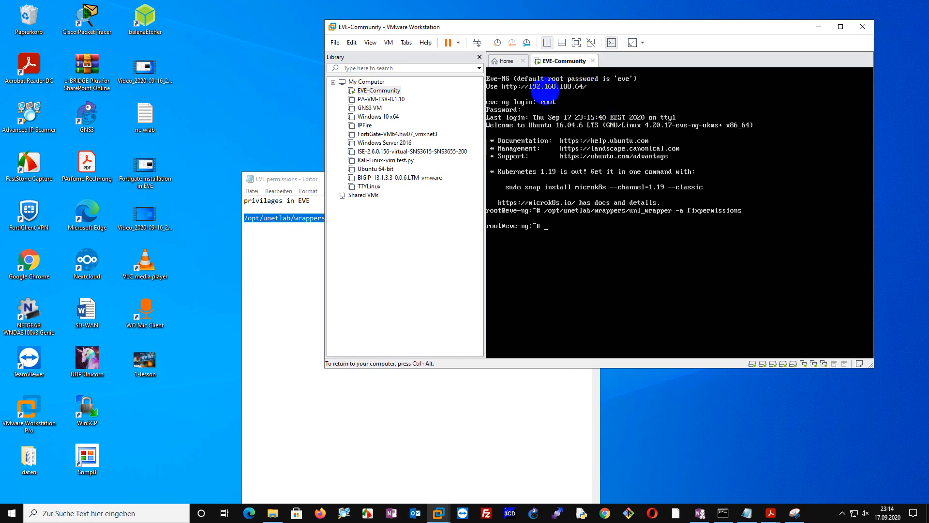
Try the EVE-NG web interface at 192.168.188.64 in Chrome, and close that browser
left_click(323, 515)
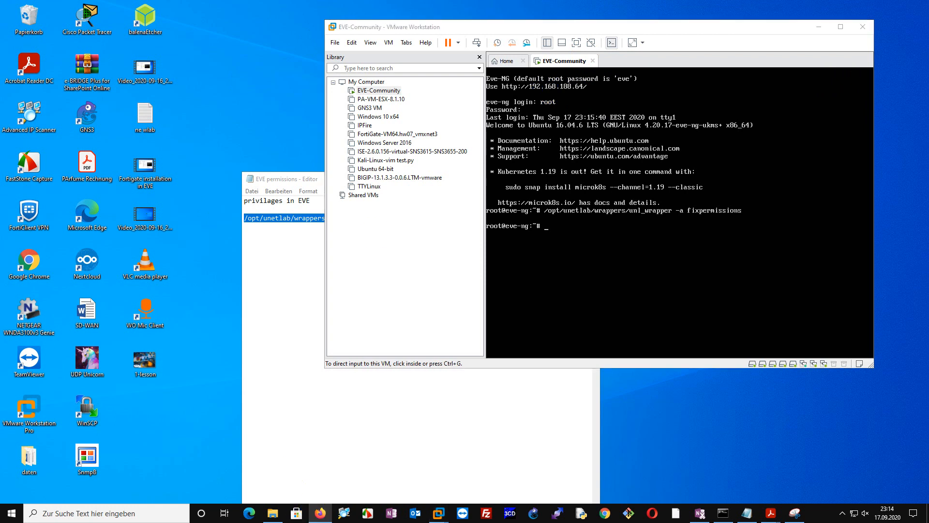
left_click(604, 513)
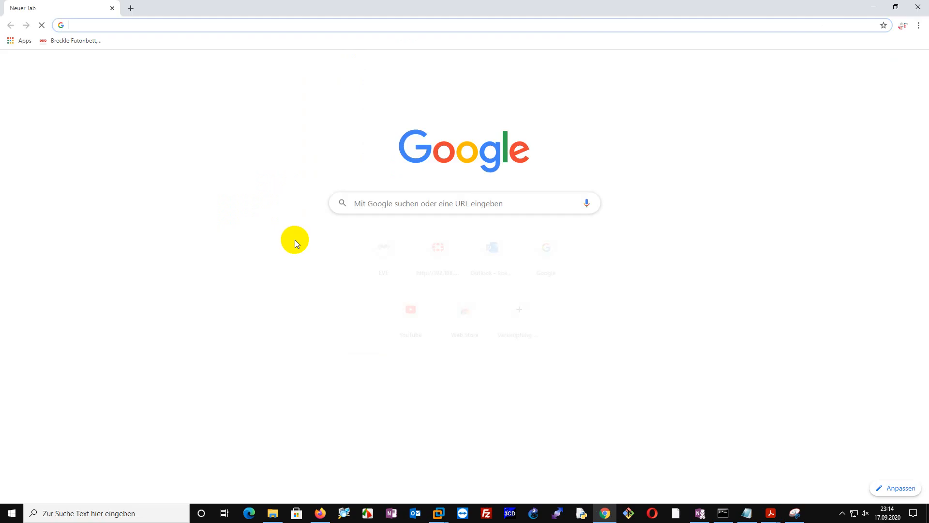
left_click(102, 27)
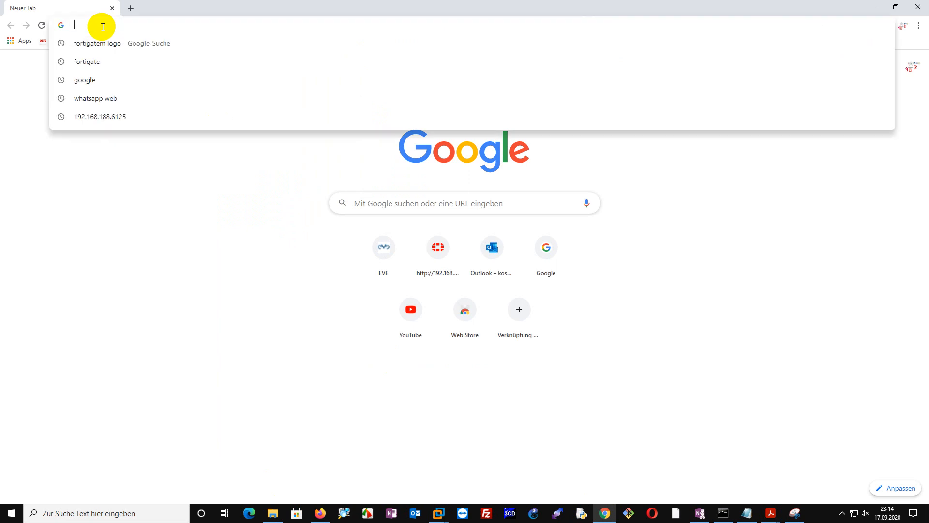
type("192.1")
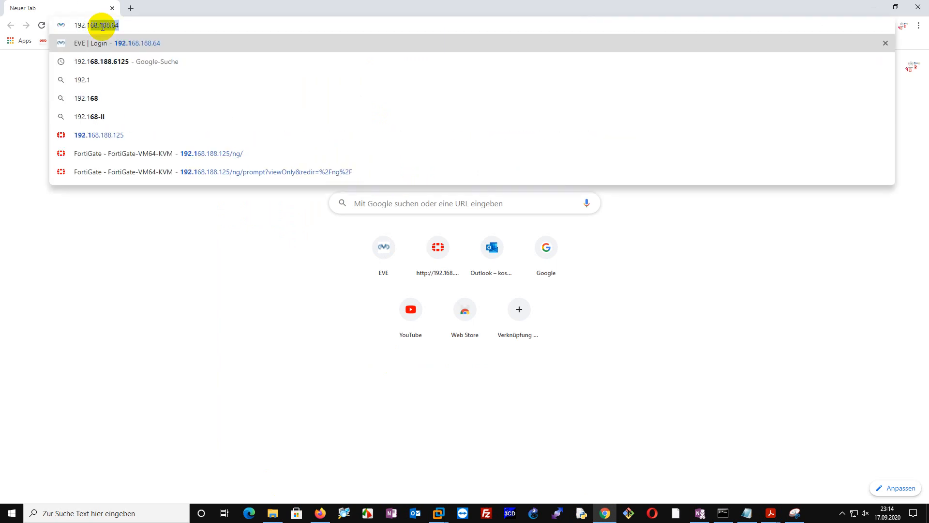
type("68.188.")
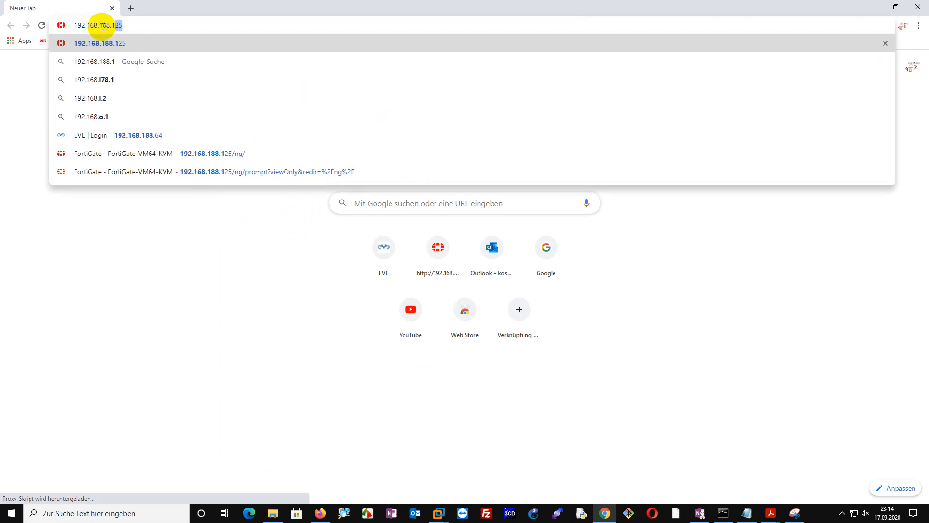
type("64")
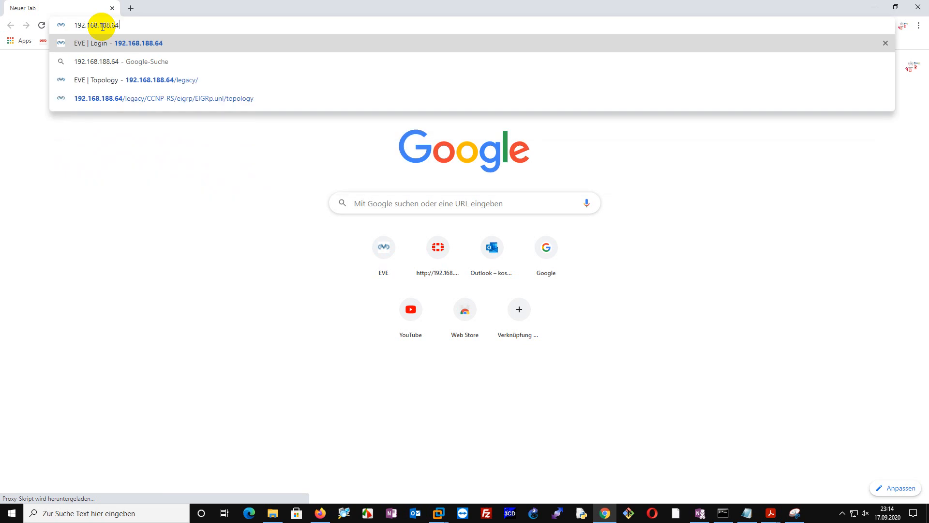
key("Return")
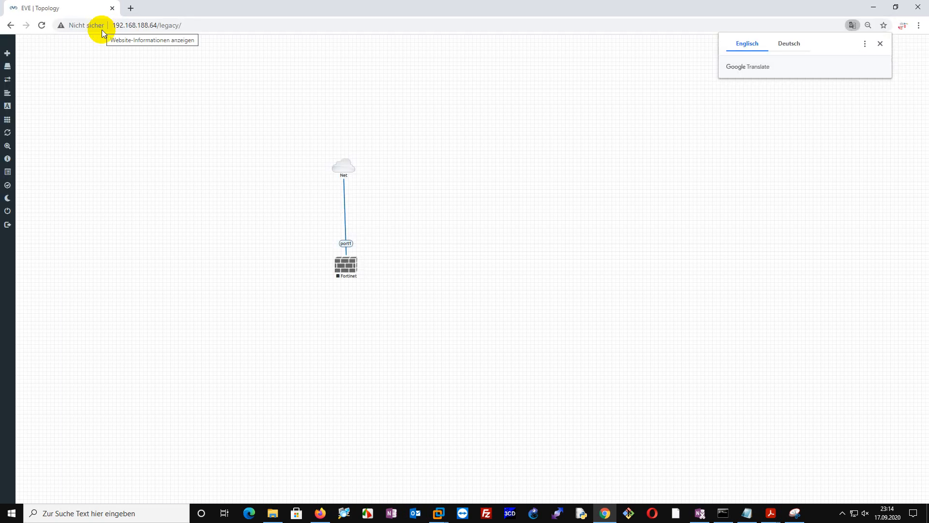
left_click(916, 6)
Switch to Firefox and open the EVE-NG login page at 192.168.188.64
left_click_drag(0, 37, 547, 1)
left_click(95, 74)
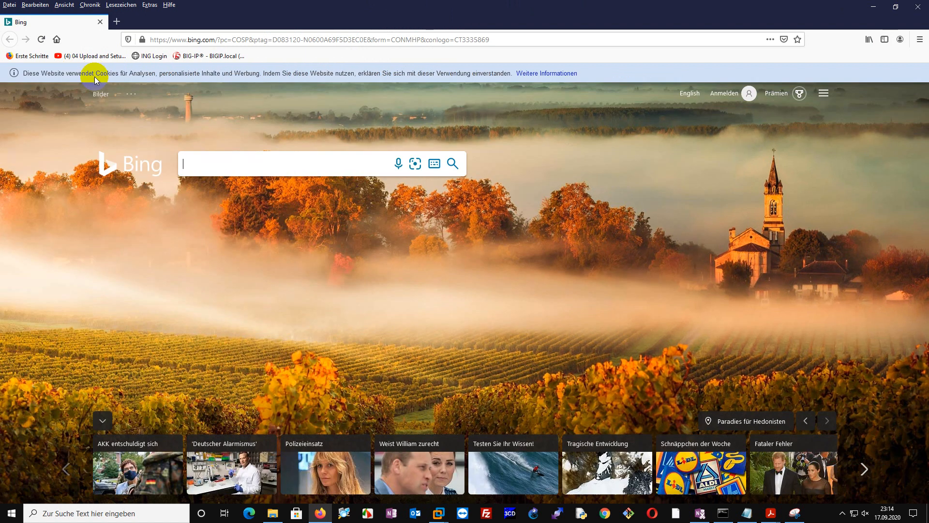
left_click(208, 39)
type("192.168.188.")
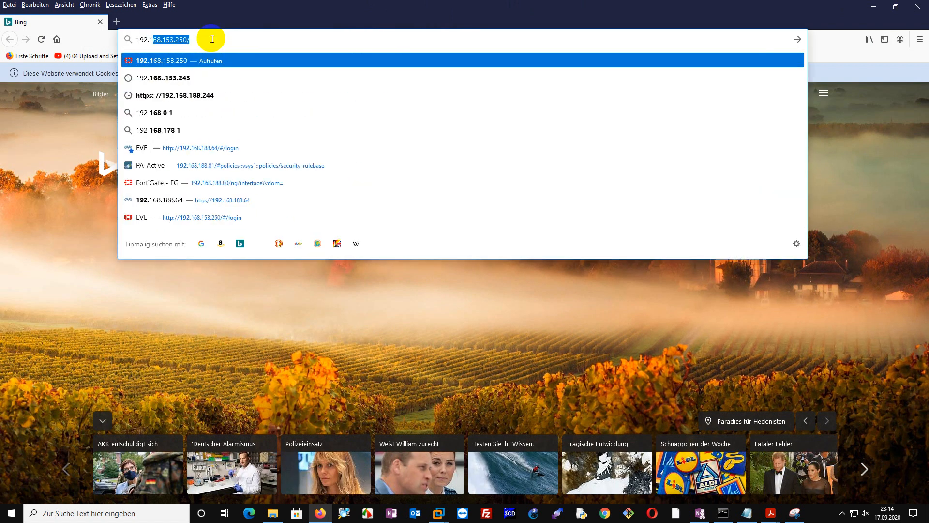
type("64")
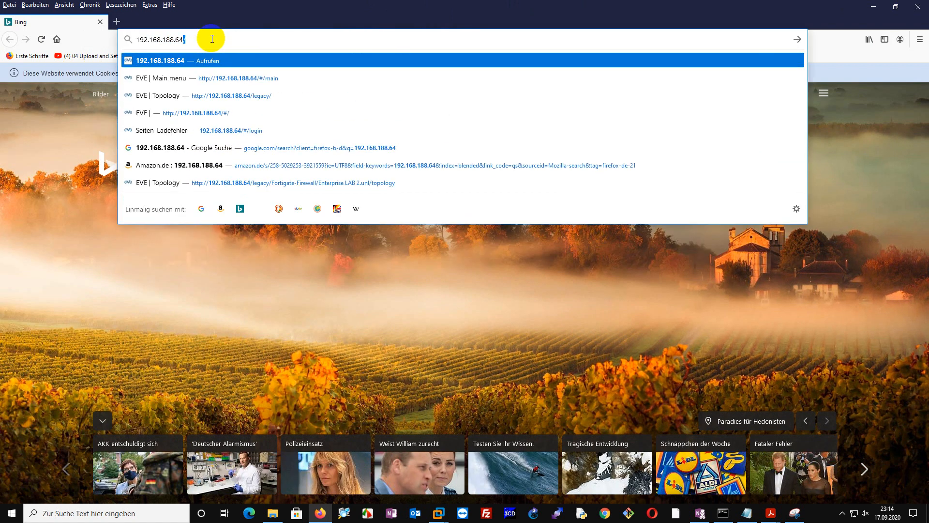
key("Return")
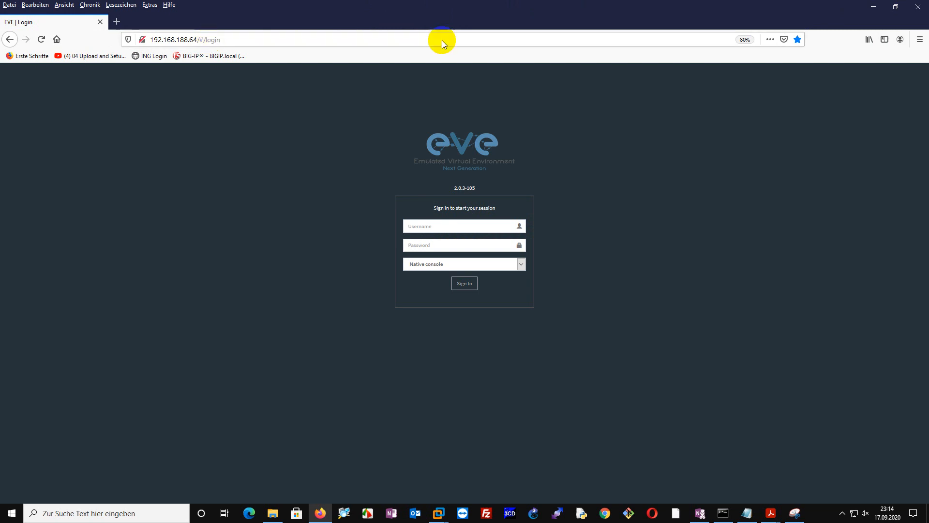
Sign in to EVE-NG as admin with the account password and save the login in the browser
left_click(470, 224)
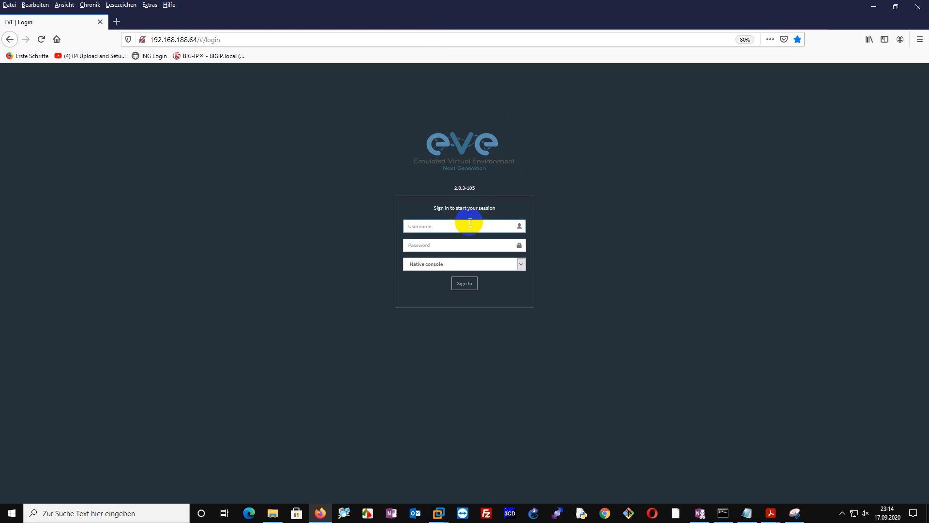
type("admin")
key("Tab")
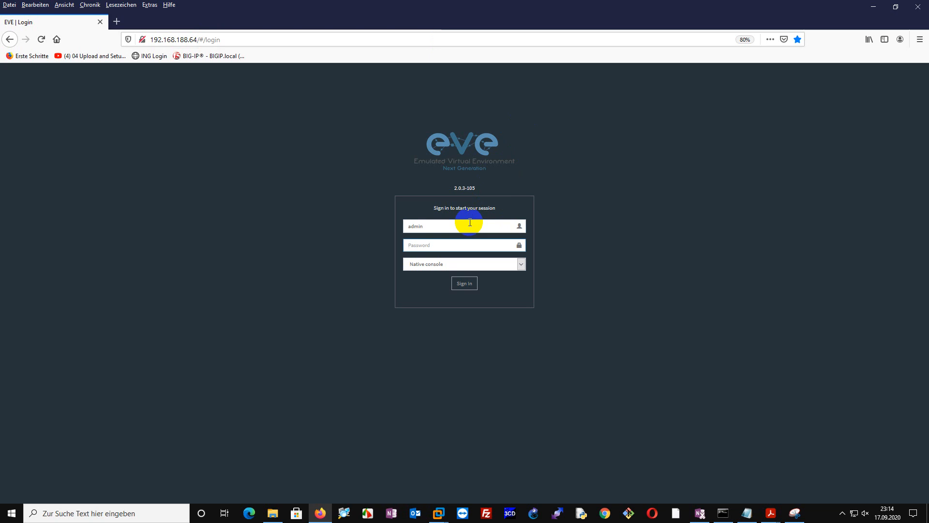
type("eve")
key("Return")
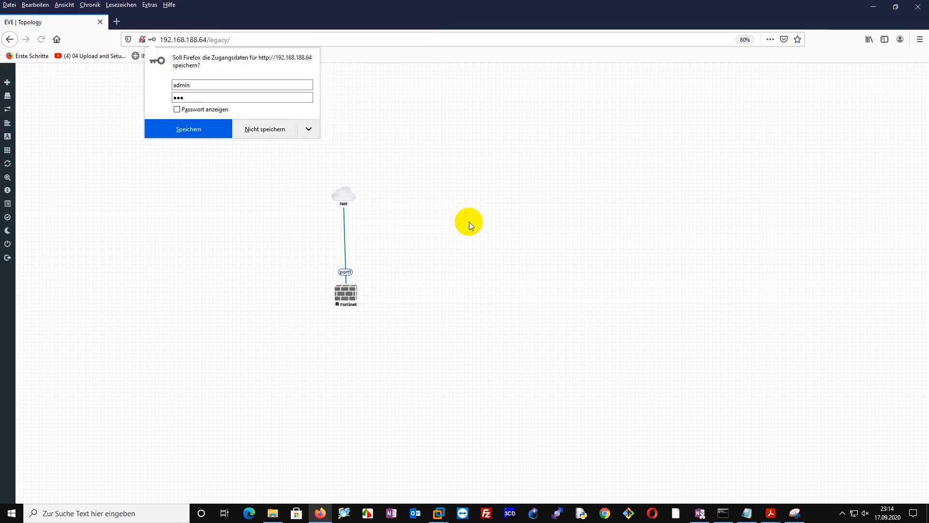
left_click(219, 128)
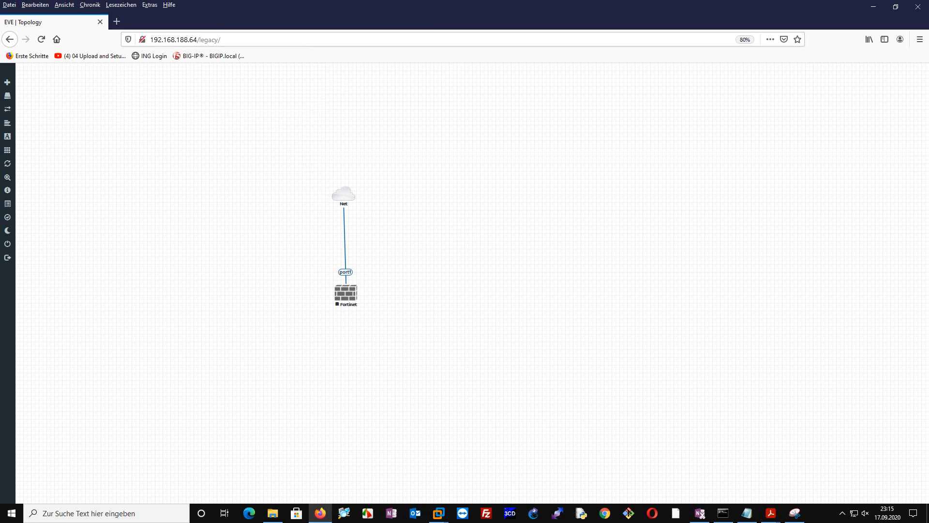
Clear the lab topology by deleting the existing Fortinet node and the Net network
left_click_drag(313, 162, 402, 405)
right_click(353, 293)
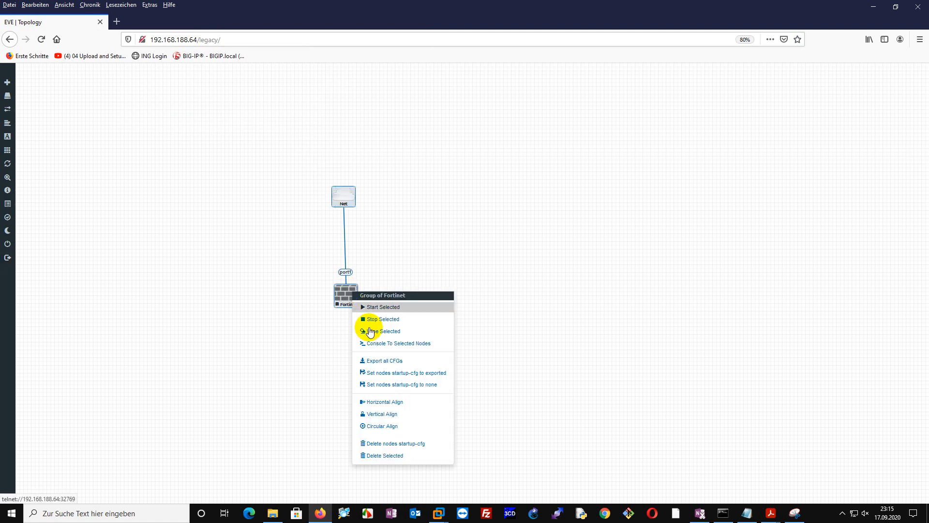
left_click(384, 456)
left_click(441, 129)
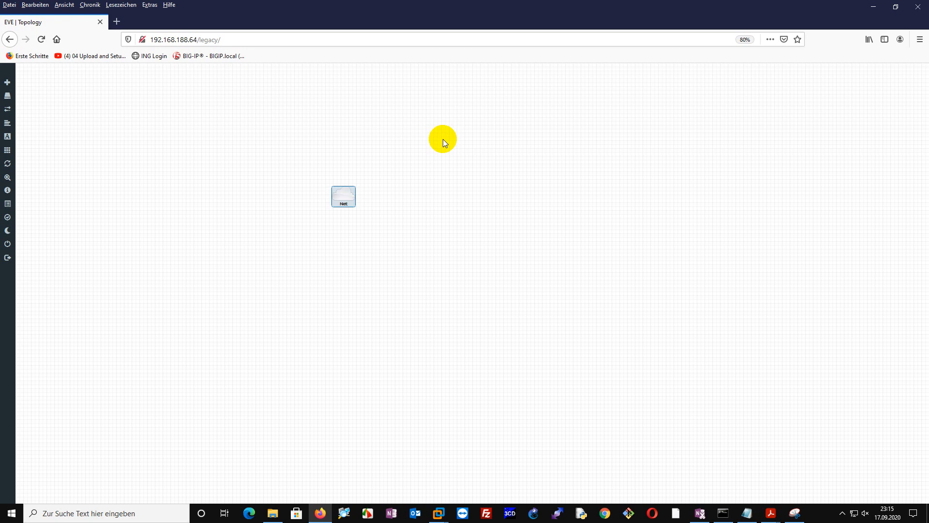
right_click(349, 192)
right_click(350, 195)
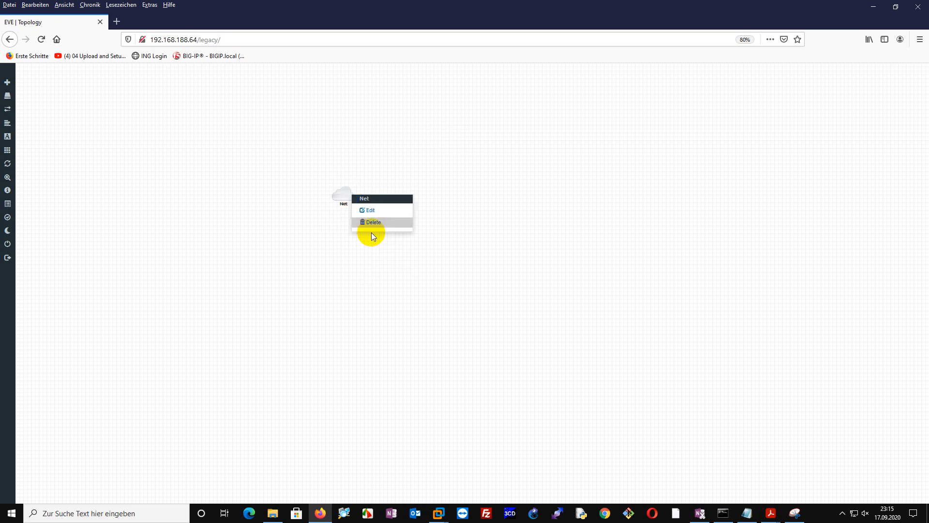
left_click(371, 222)
left_click(439, 136)
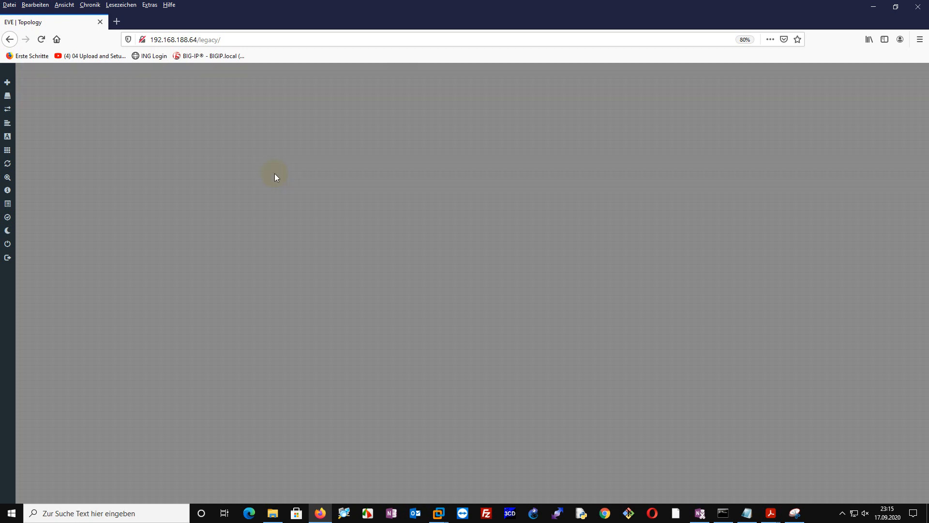
Add one Fortinet FortiGate node using image fortinet-firewall6.2.3 with 1 CPU, 1024 MB RAM and 4 Ethernets, and move it lower on the canvas
right_click(270, 179)
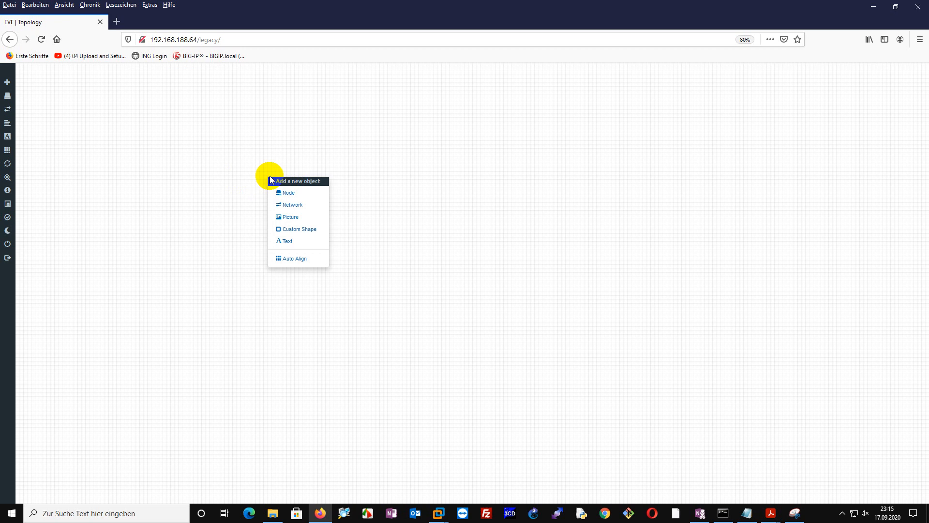
left_click(286, 192)
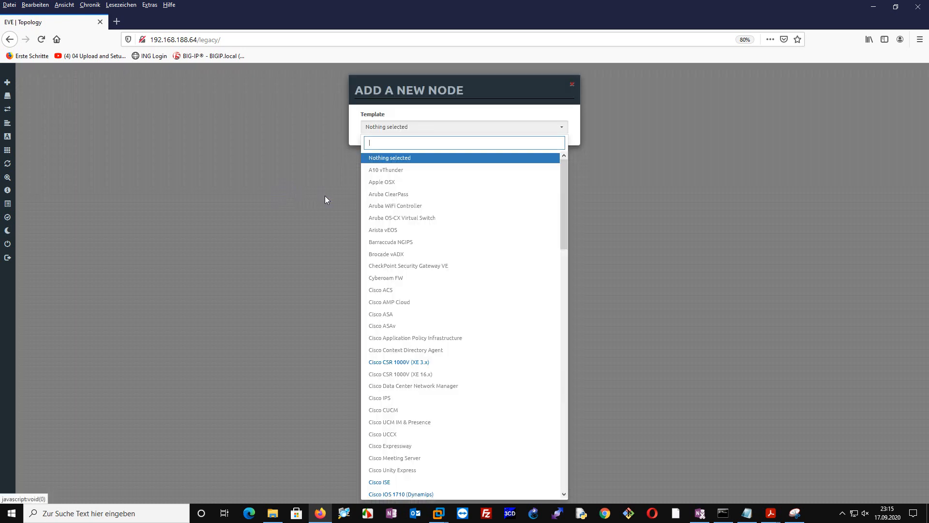
scroll(456, 369, "down", 3)
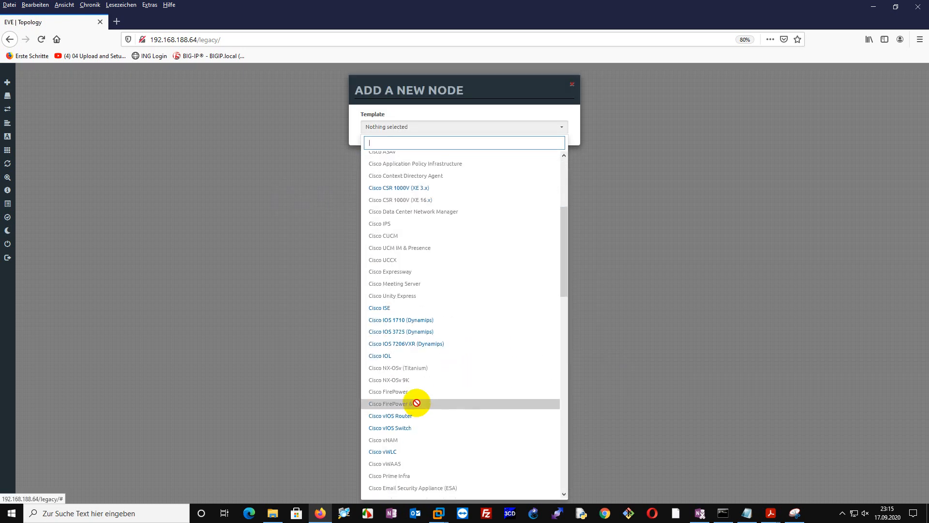
scroll(417, 403, "down", 4)
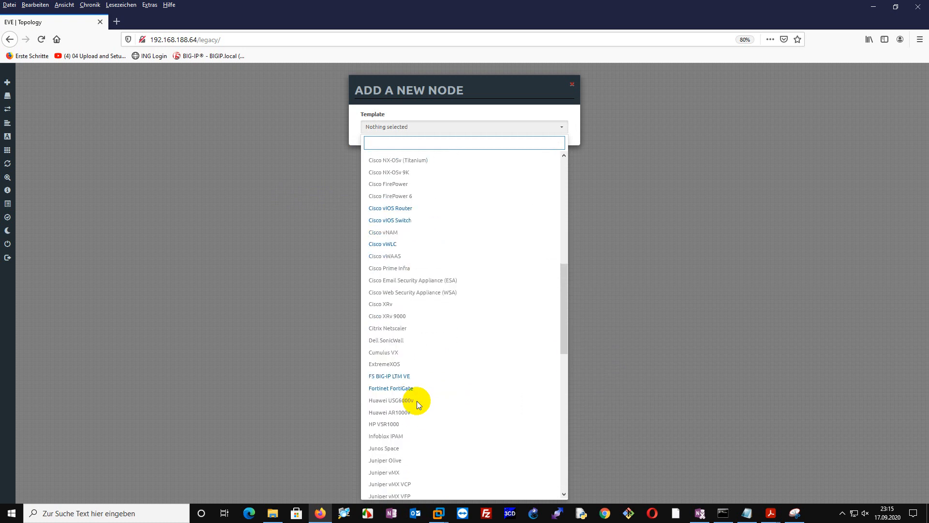
left_click(390, 389)
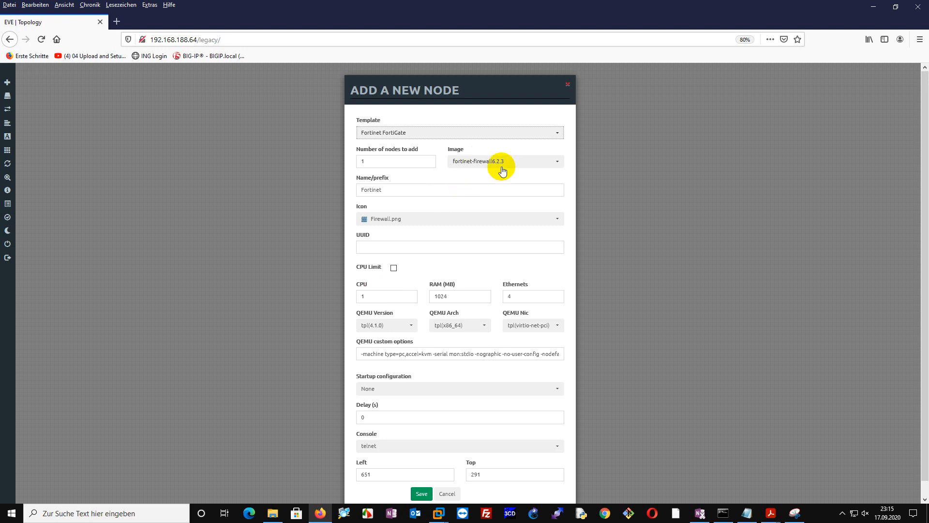
double_click(364, 296)
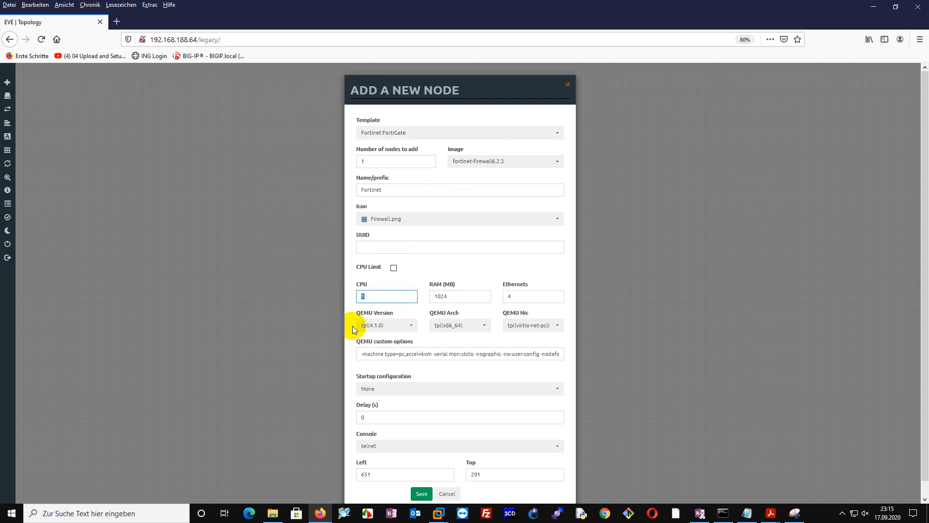
double_click(465, 295)
double_click(533, 295)
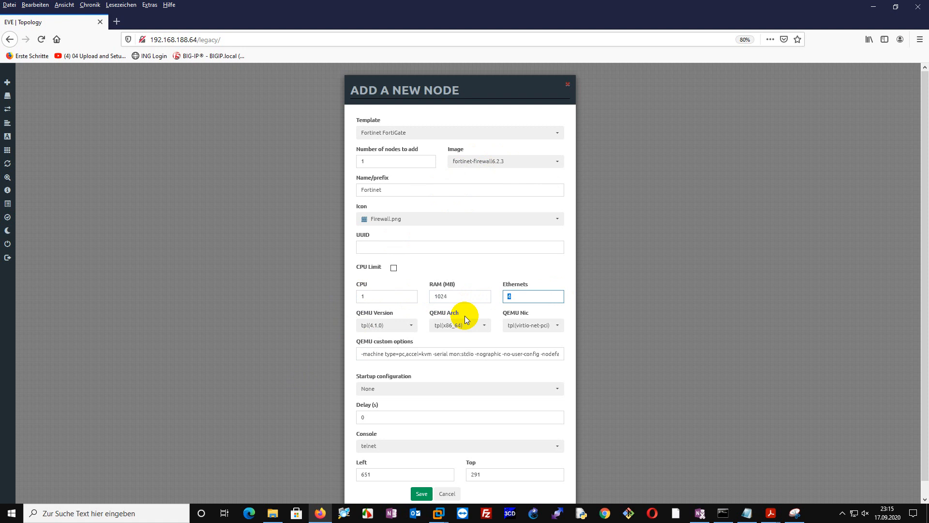
left_click(421, 493)
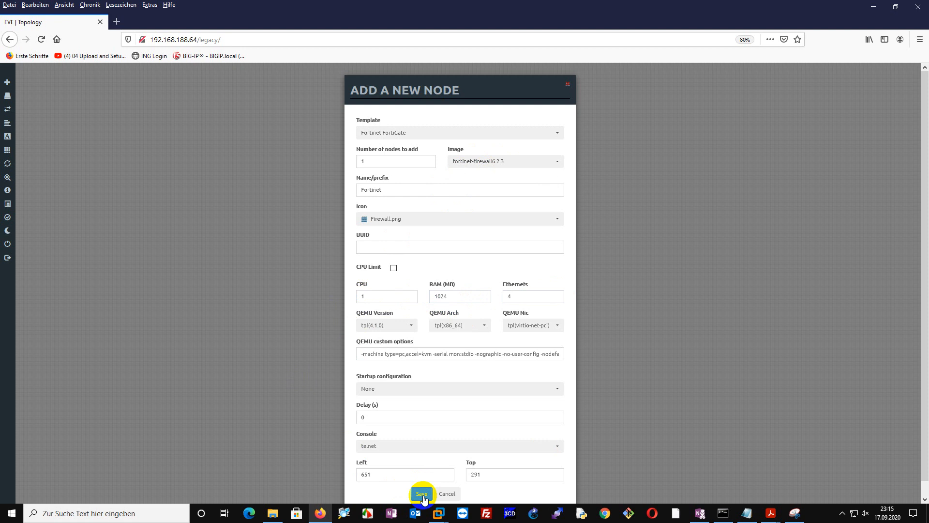
left_click_drag(283, 183, 337, 300)
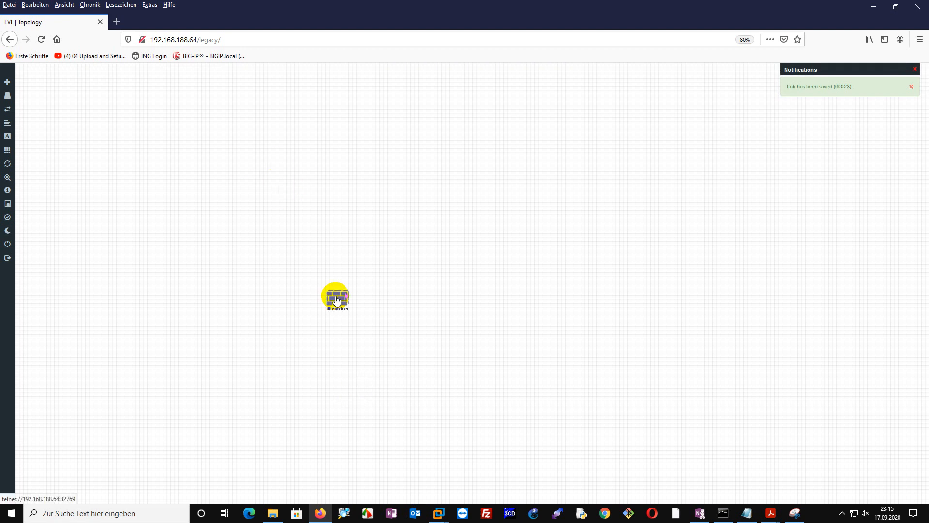
Add a network named Net of type Management(Cloud0) above the Fortinet node
right_click(396, 179)
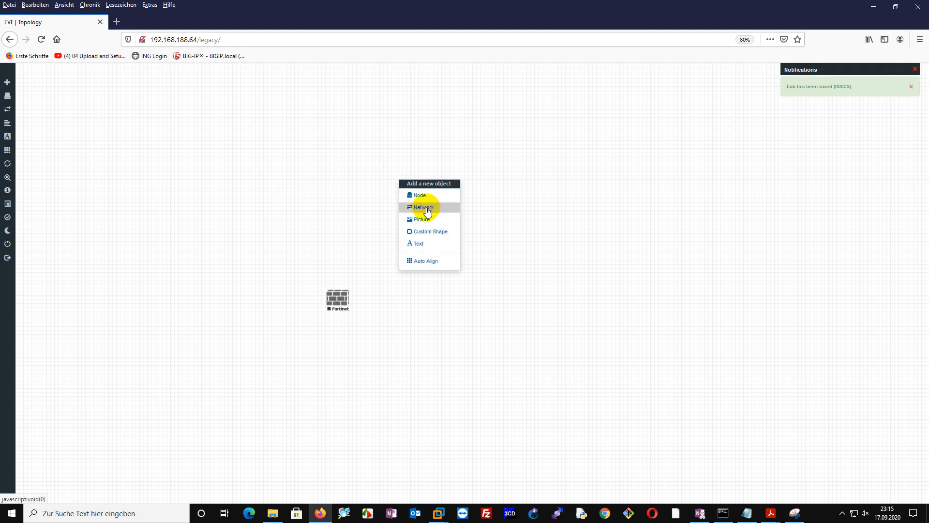
left_click(428, 211)
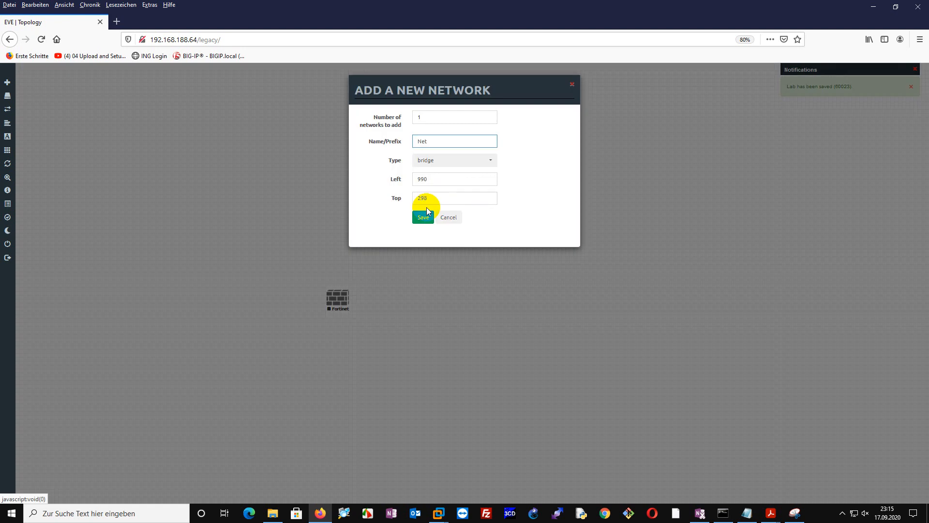
left_click(490, 160)
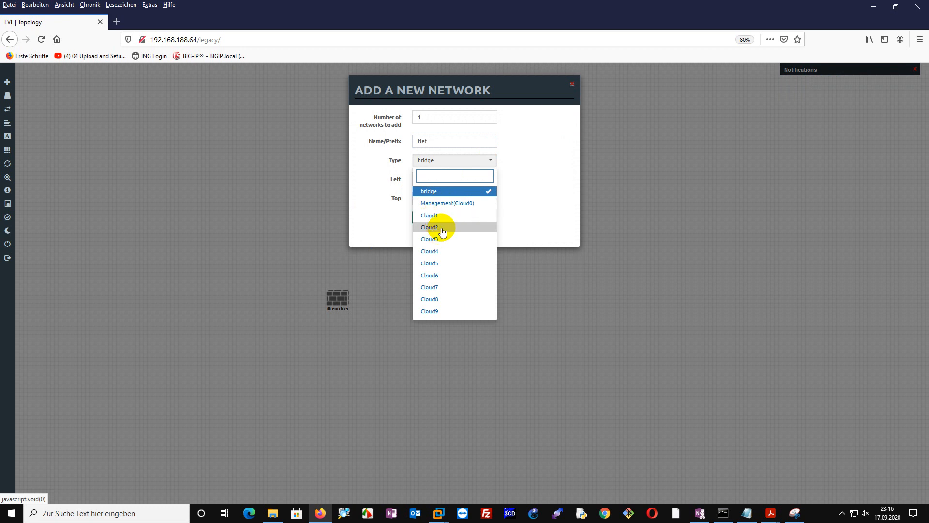
left_click(454, 206)
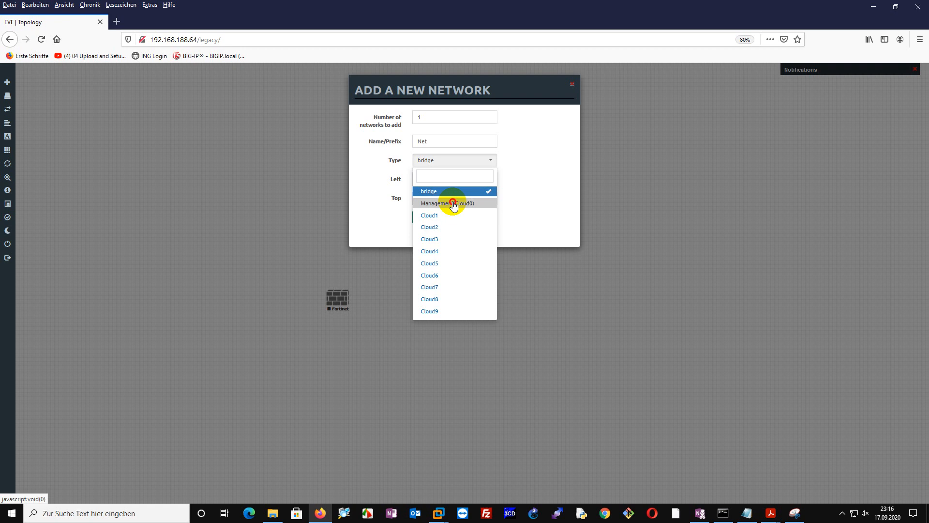
left_click(453, 204)
left_click(421, 215)
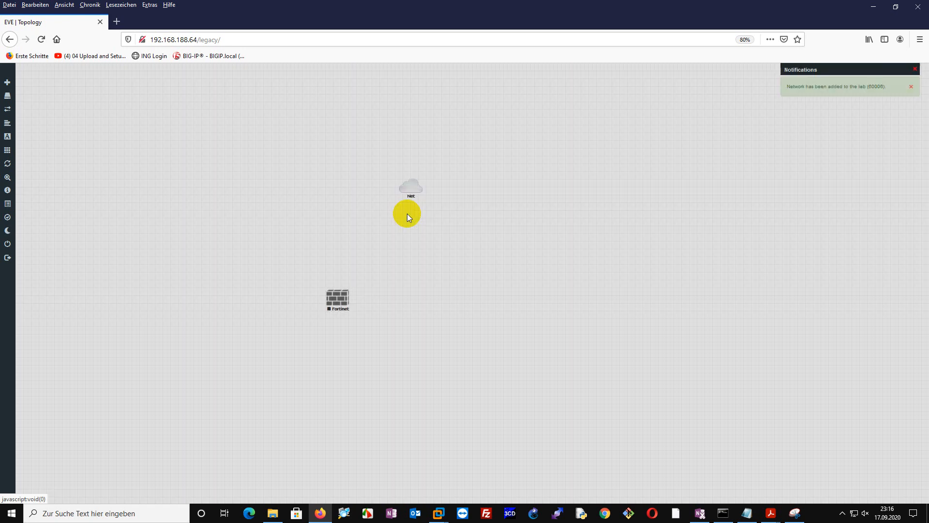
Connect the Net cloud network to port1 of the Fortinet node and save the link
left_click_drag(413, 192, 339, 295)
left_click(486, 190)
left_click(479, 214)
left_click(481, 257)
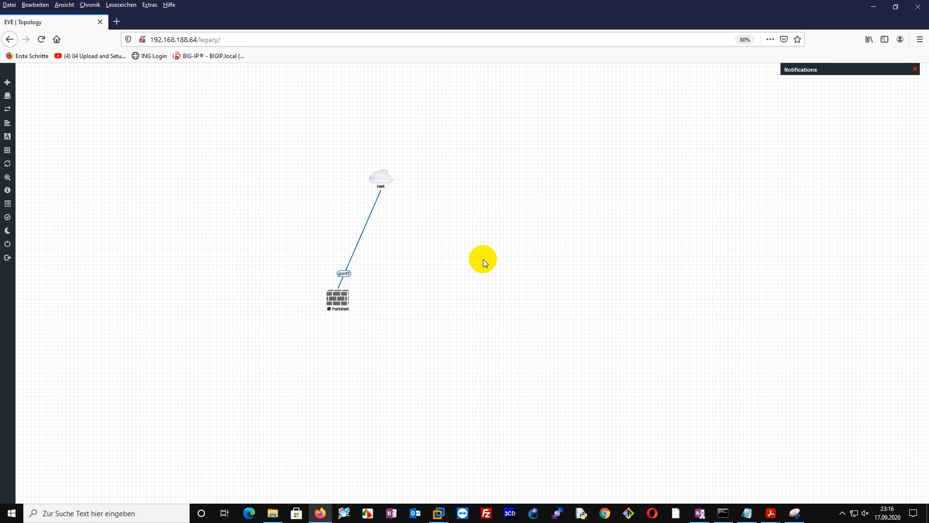
Start the Fortinet node, open its console session and move the console window clear of the topology
right_click(338, 296)
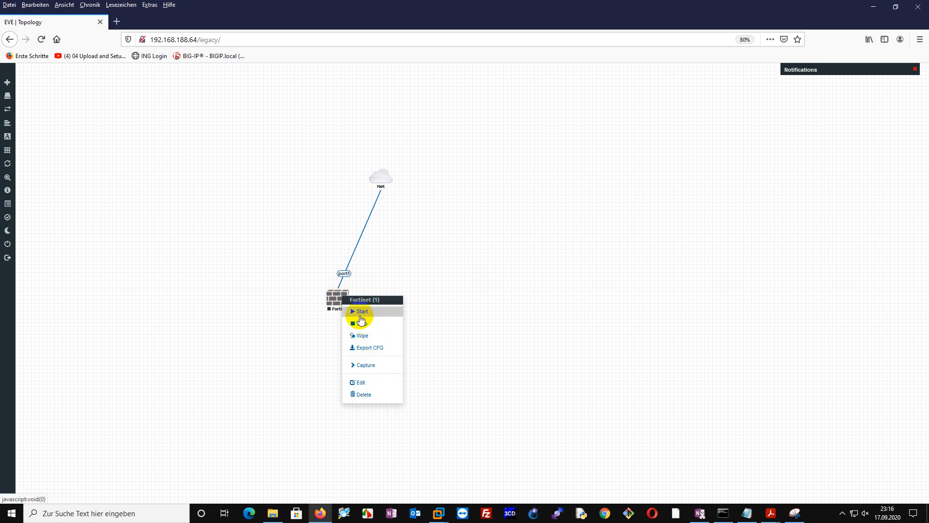
left_click(360, 314)
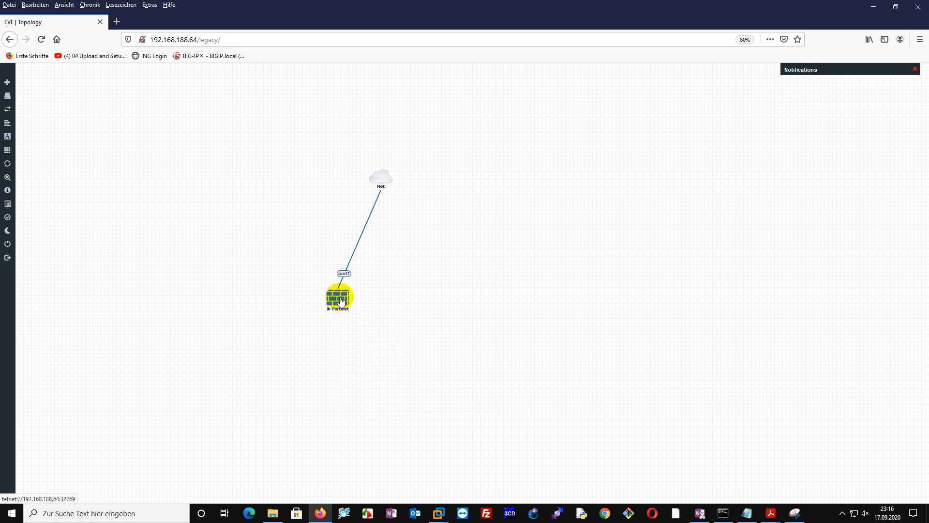
left_click(343, 300)
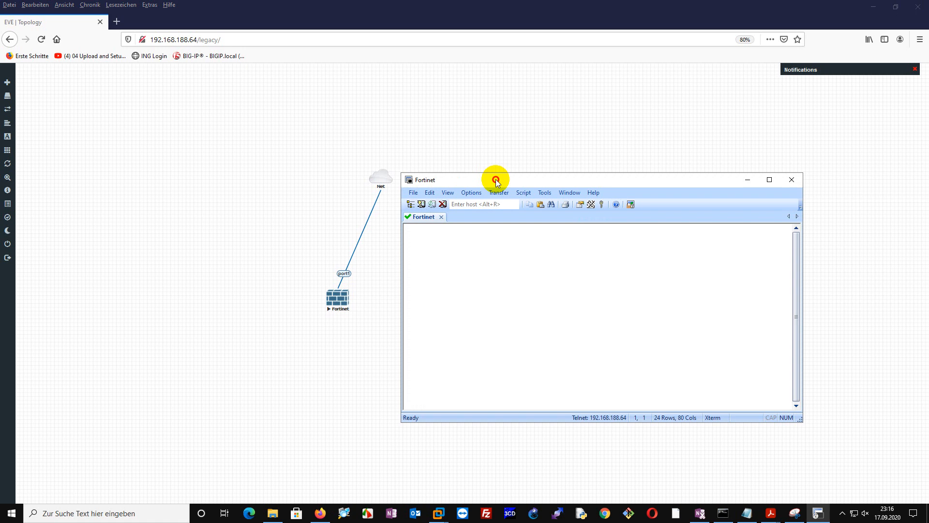
left_click_drag(494, 180, 609, 121)
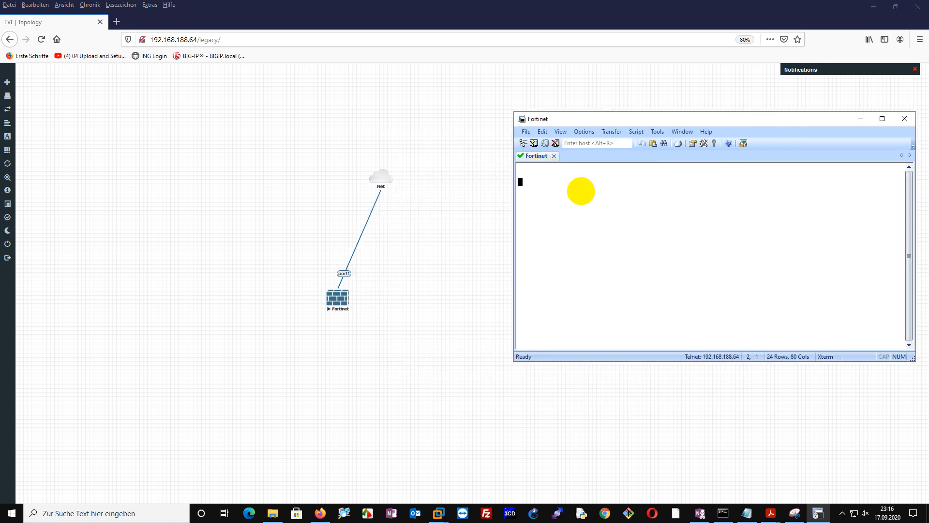
Log in to the FortiGate console as admin with a blank password, and enter and confirm the new account password
key("Return")
key("Return")
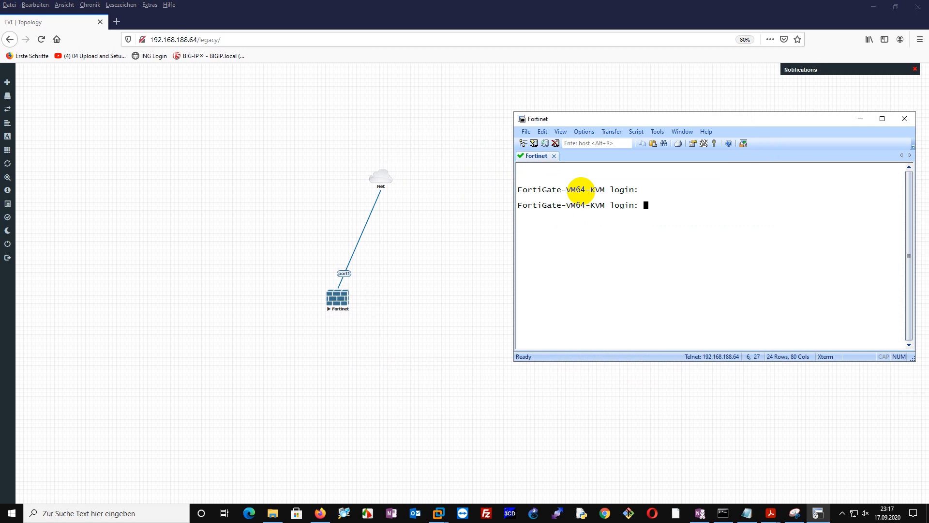
type("admin")
key("Return")
key("Return")
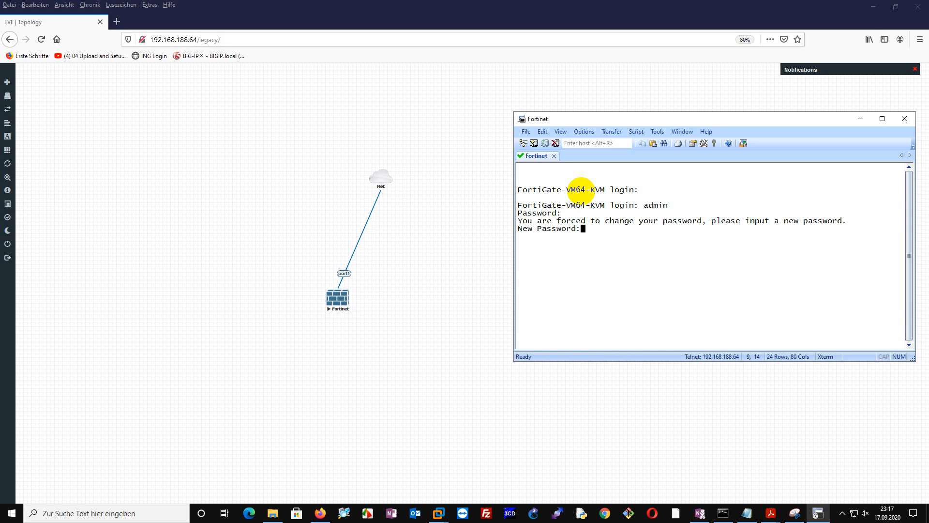
type("*****")
key("Return")
type("*****")
key("Return")
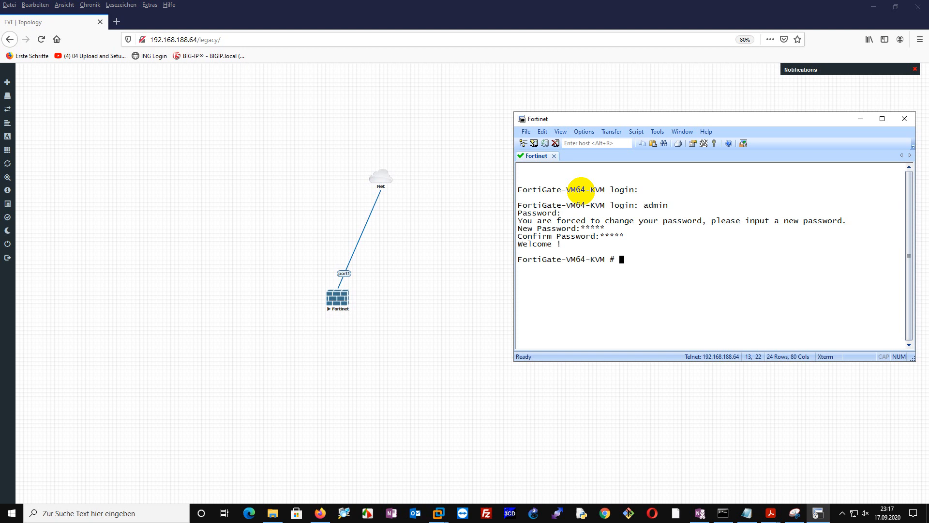
List the FortiGate's interface addresses in the console with the command "diagnose ip address list"
type("di")
key("Tab")
type("ip add l")
key("BackSpace")
key("BackSpace")
type("ress list")
key("Return")
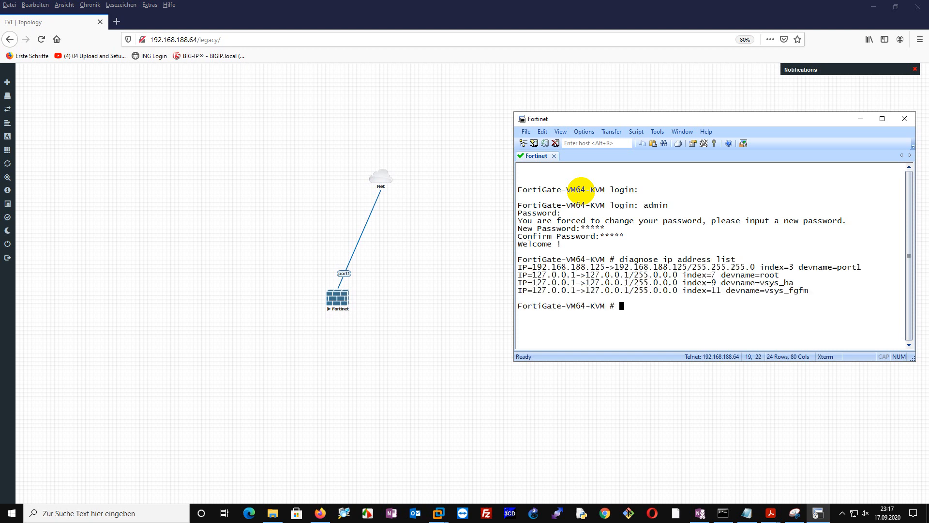
Identify the port1 entry in the address list and copy its IP address 192.168.188.125
double_click(838, 267)
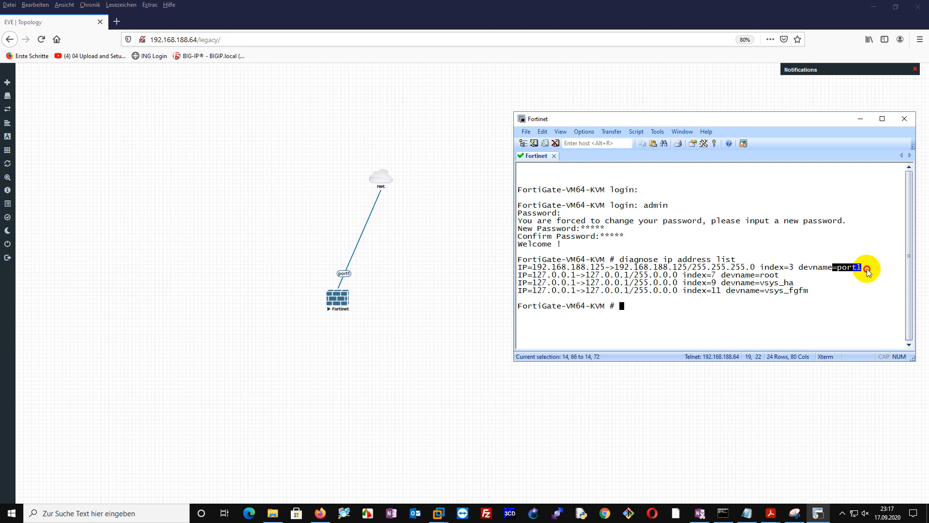
left_click_drag(538, 267, 596, 272)
left_click(535, 270)
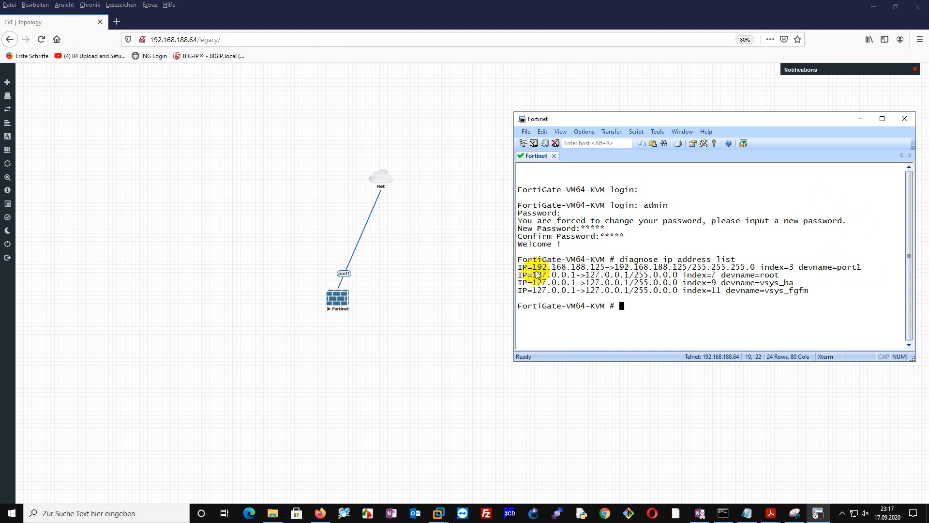
left_click_drag(534, 269, 605, 270)
right_click(606, 271)
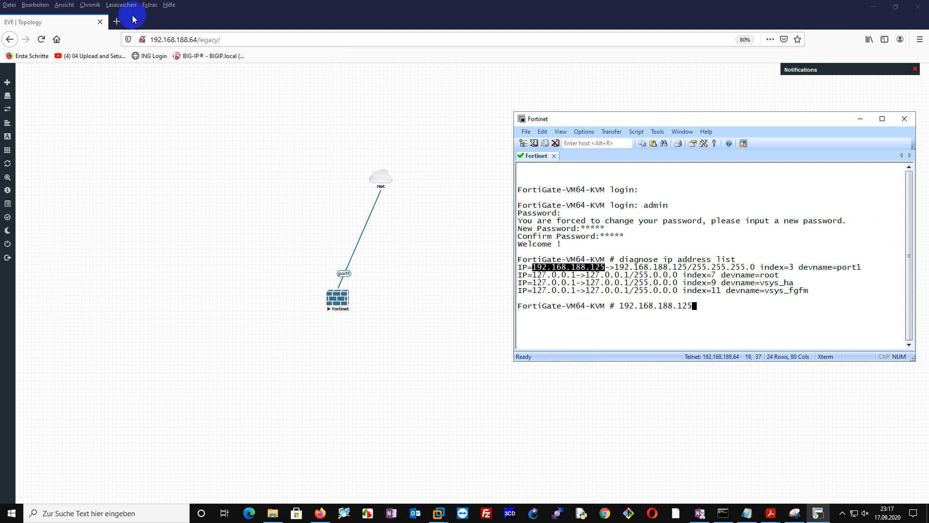
left_click(116, 23)
left_click(168, 38)
type("1")
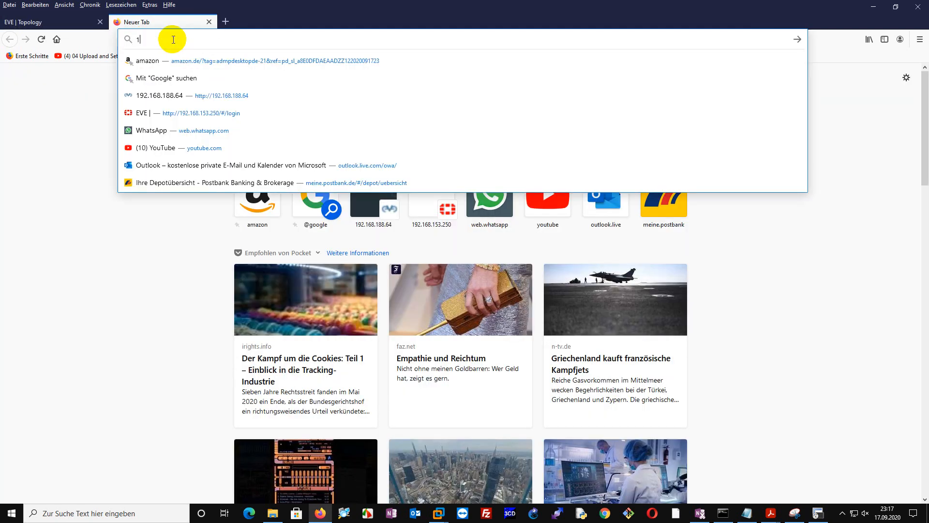
type("92.168.188.125/")
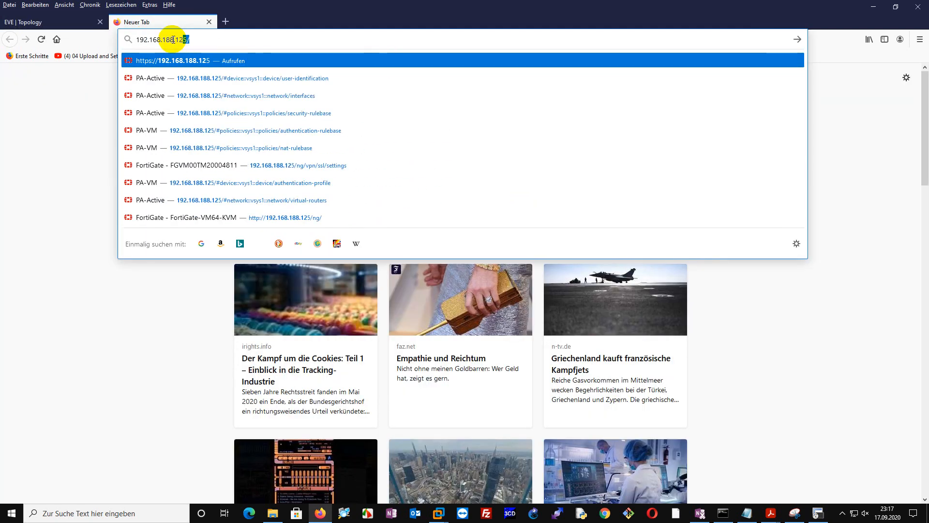
key("Return")
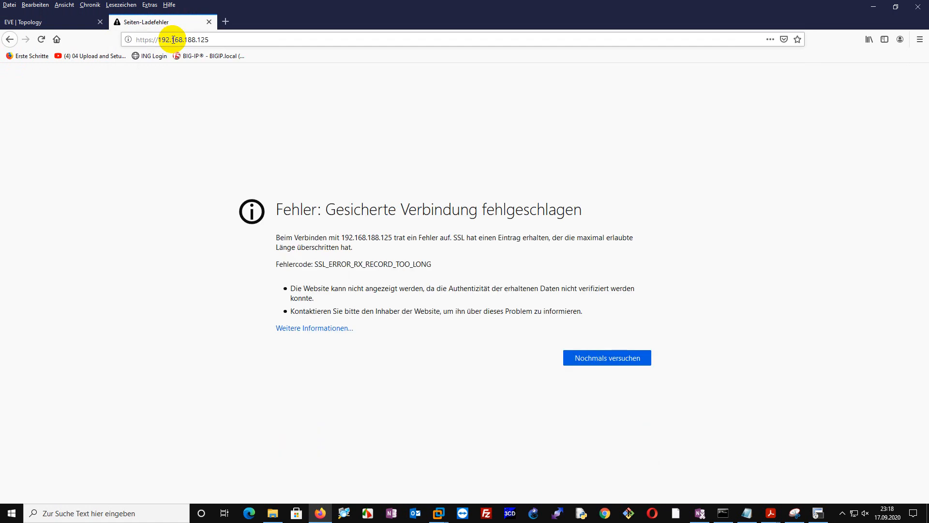
left_click(25, 22)
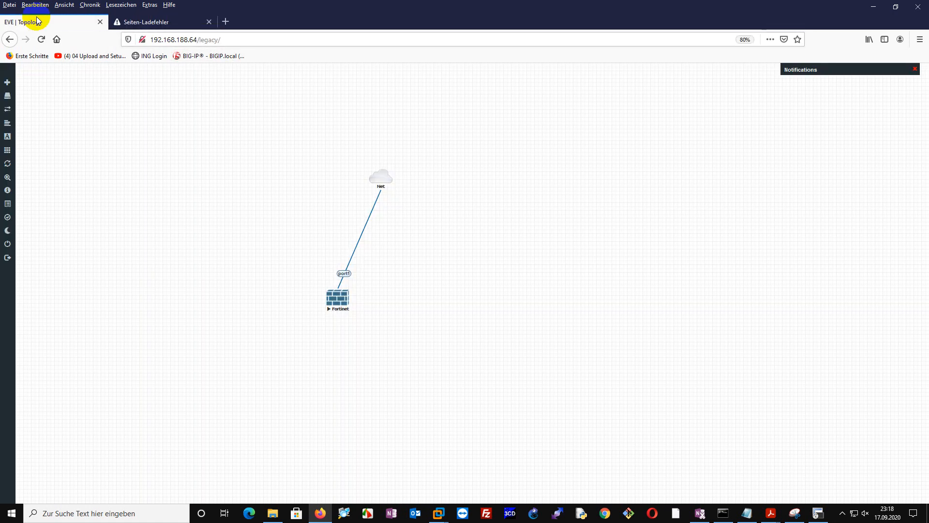
left_click(818, 514)
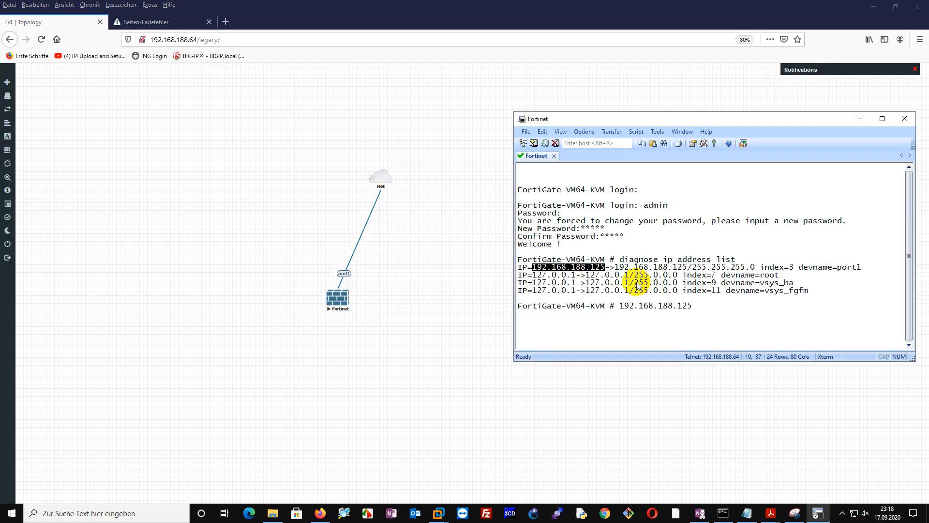
left_click(167, 22)
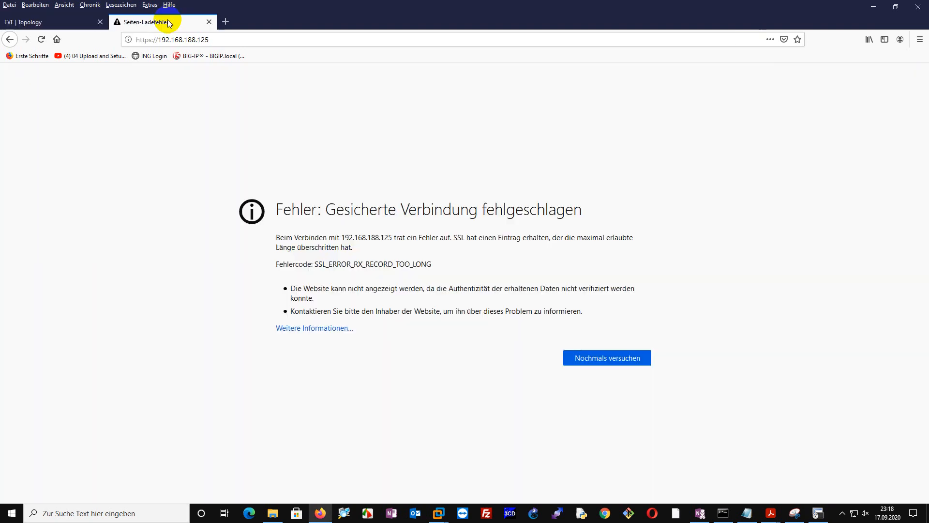
left_click(145, 39)
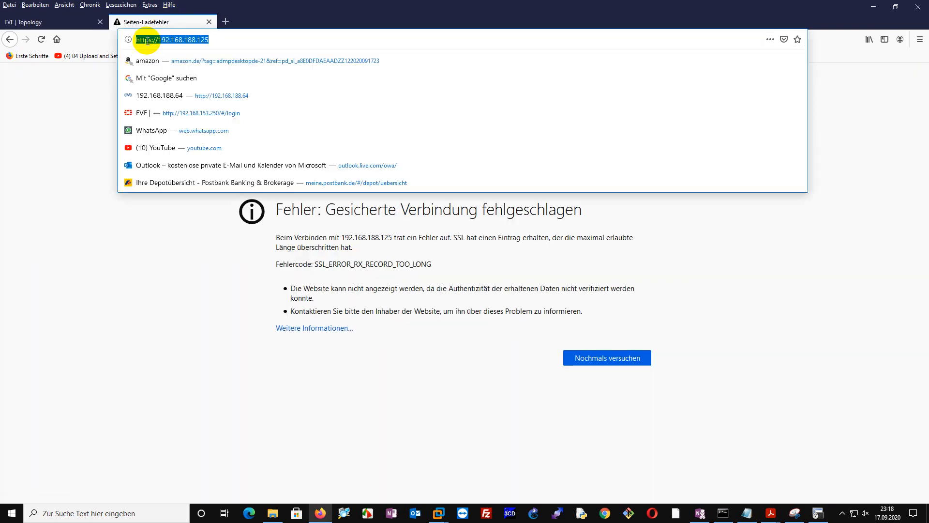
left_click(149, 40)
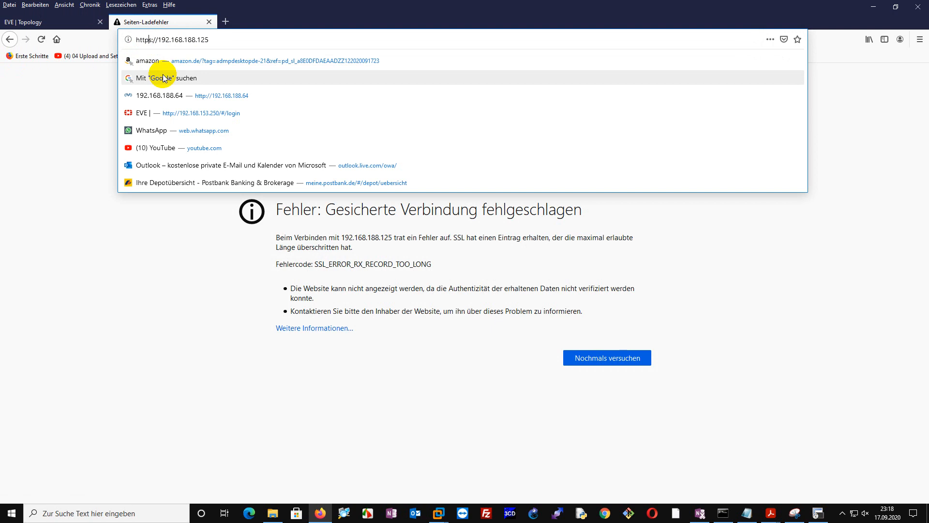
key("BackSpace")
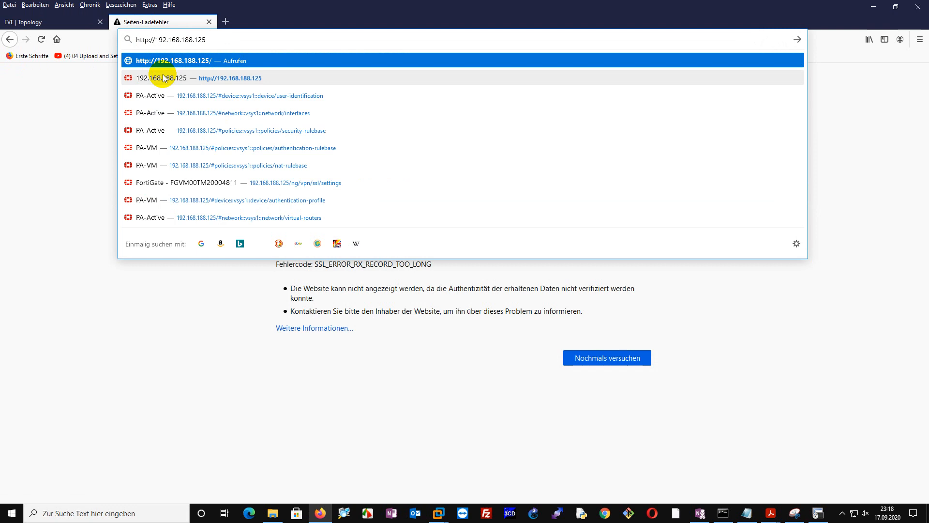
left_click(163, 78)
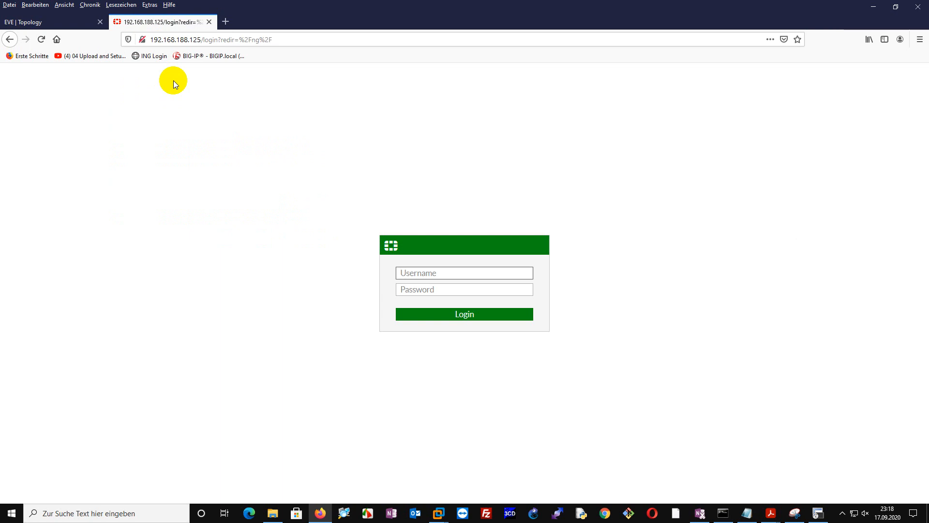
Sign in to the FortiGate web interface as admin with the account password
type("admin")
key("Tab")
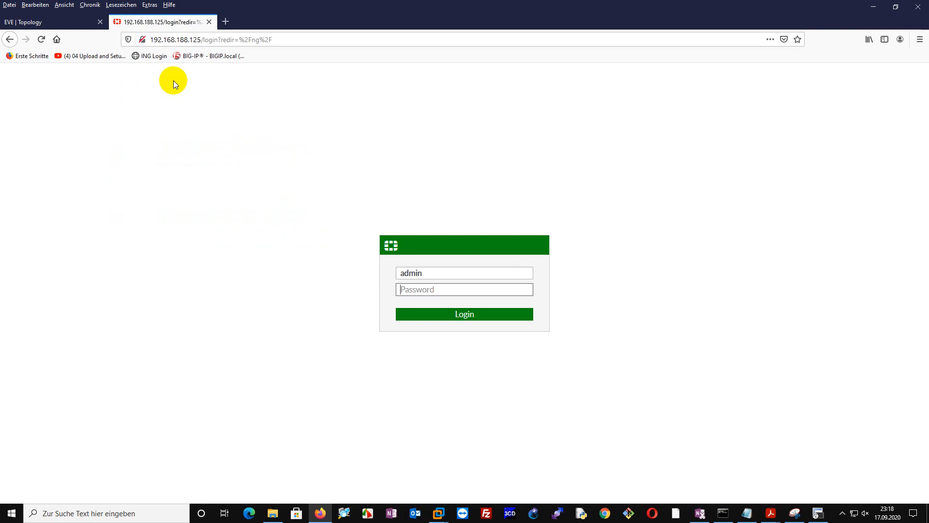
type("admin")
key("Return")
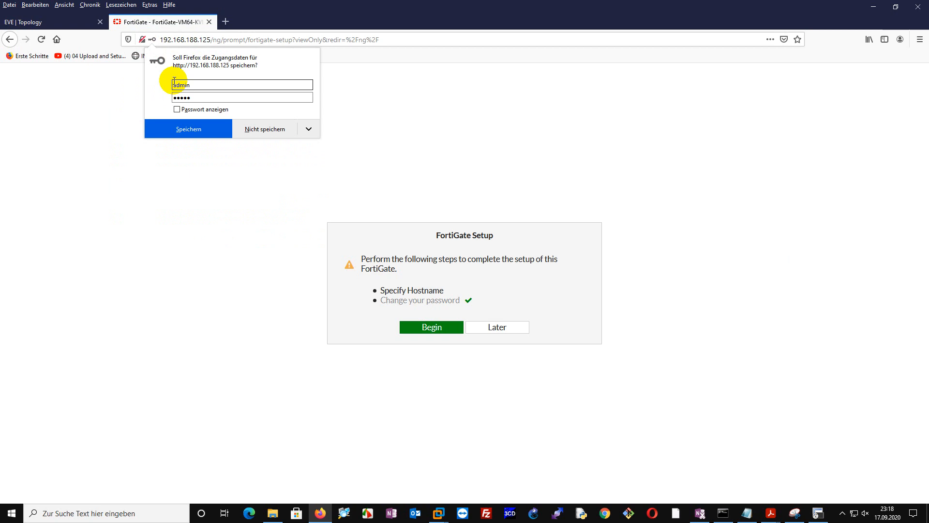
Begin the FortiGate setup, set the hostname to FG-1, and check the name on the dashboard
left_click(426, 333)
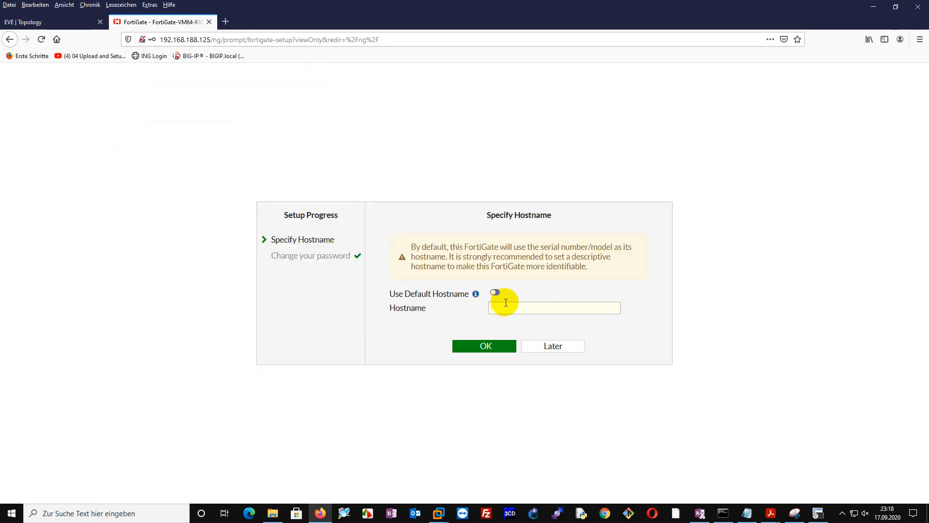
left_click(512, 309)
type("FG-1")
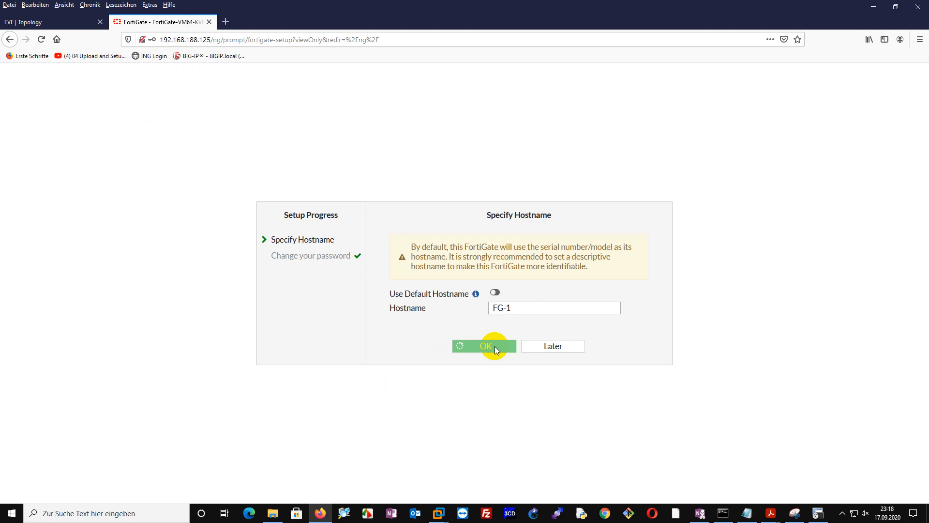
left_click(494, 346)
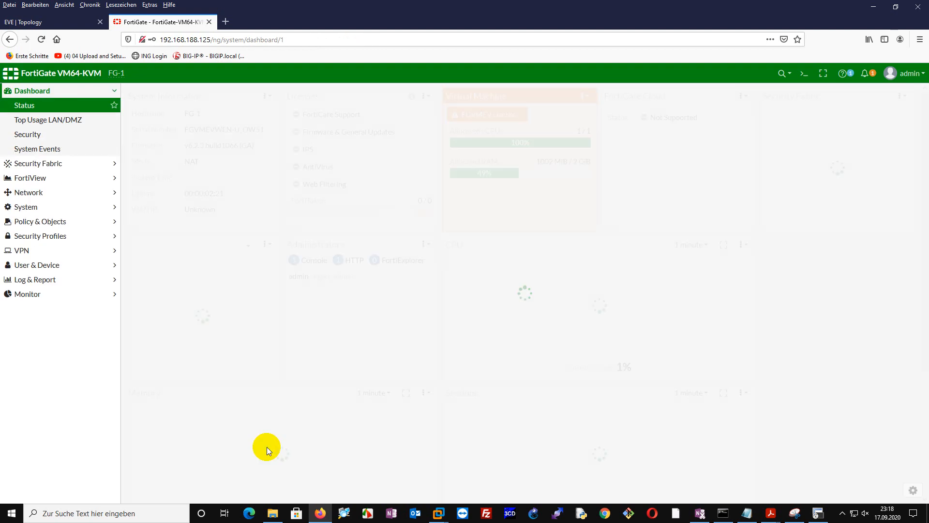
left_click_drag(107, 74, 147, 74)
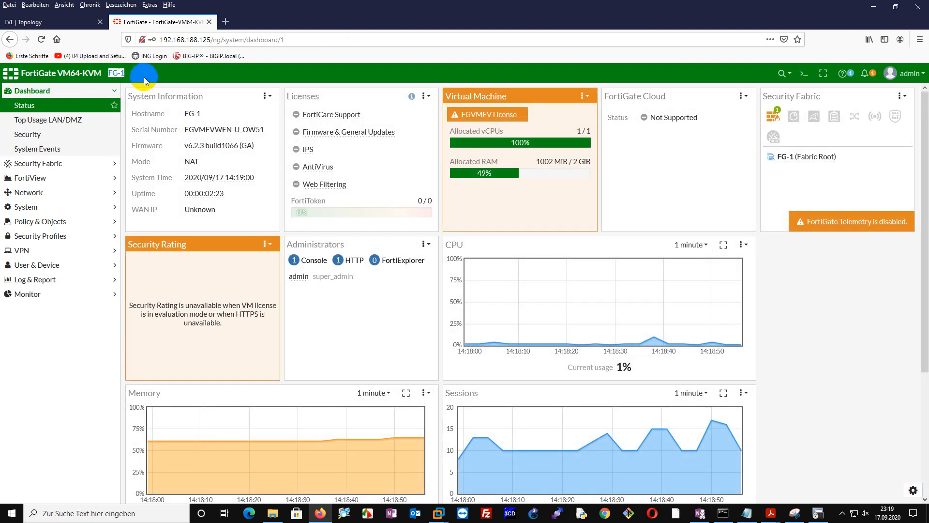